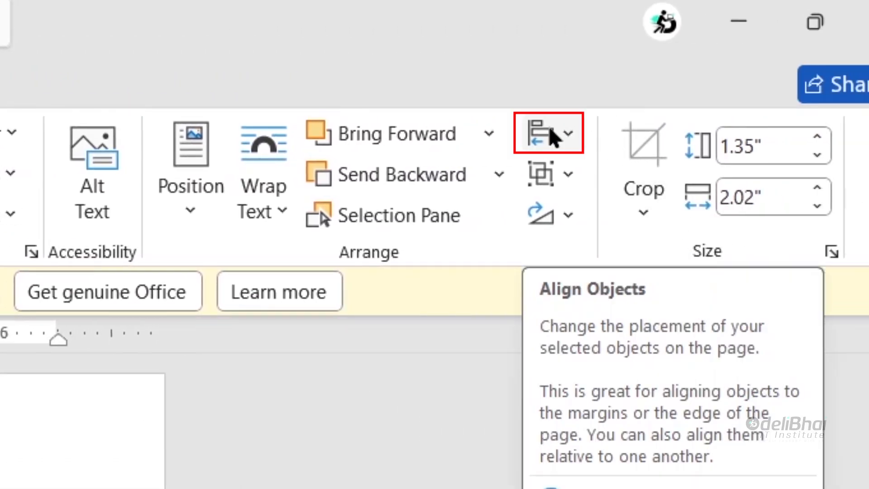
Step: Align the two selected pictures at the top of the page with Align Middle
left_click(552, 134)
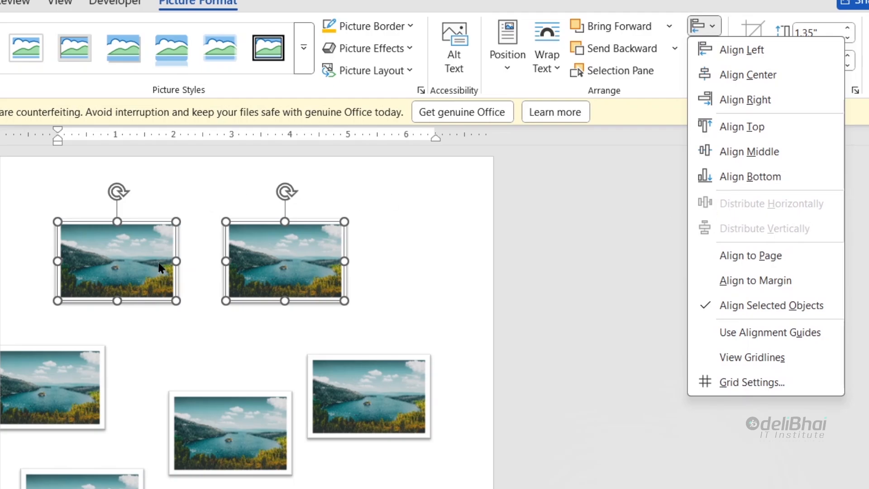
left_click(740, 156)
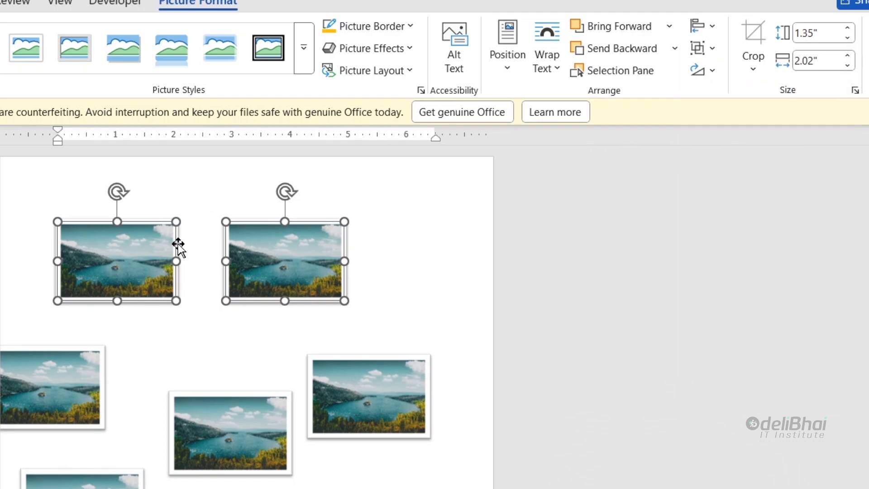
Step: Align the three pictures on the left side of the page to each other with Align Center
left_click(89, 336)
left_click(104, 271)
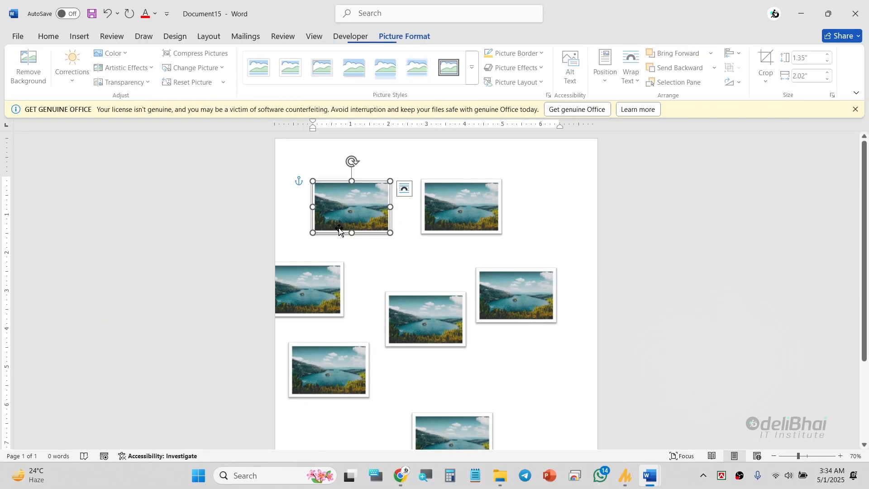
left_click(60, 374, "ctrl")
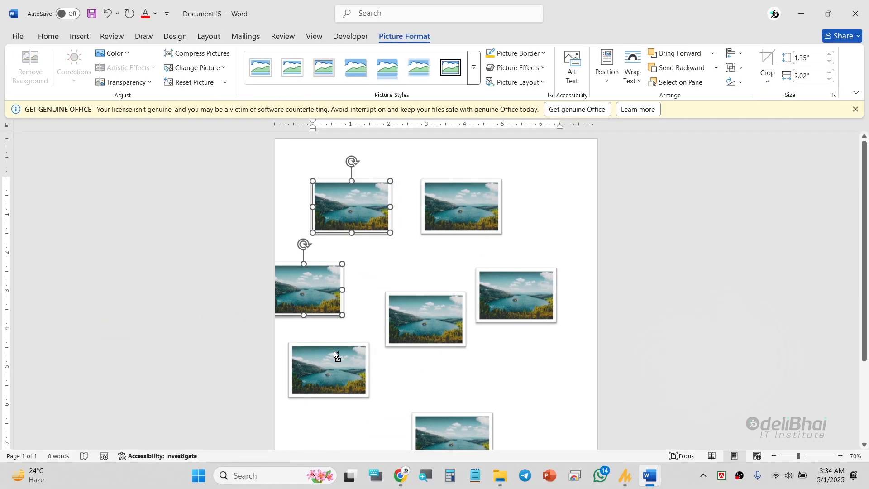
left_click(336, 357, "ctrl")
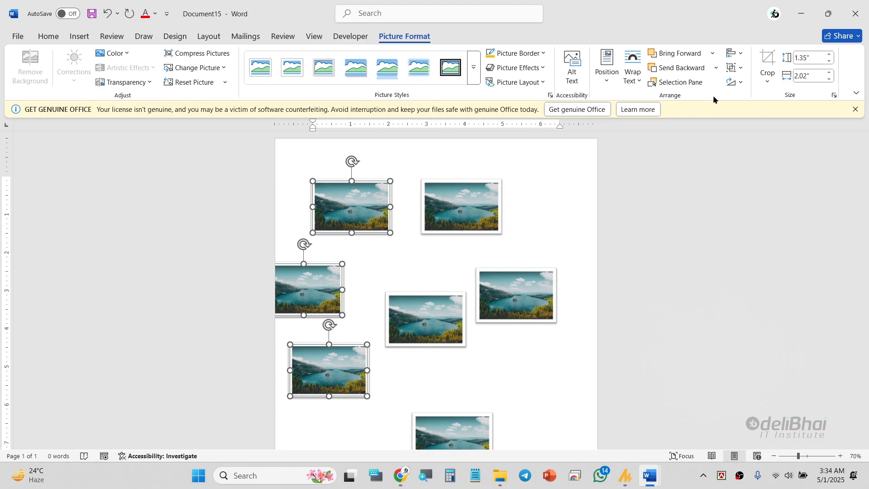
left_click(735, 54)
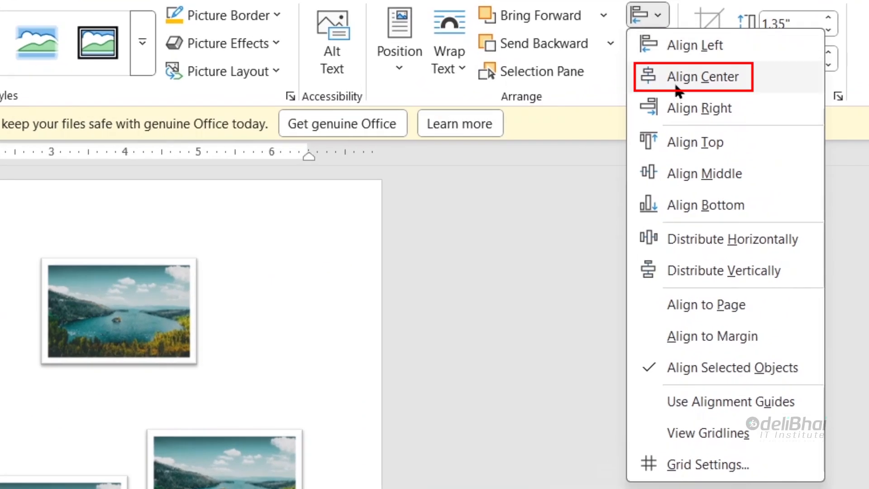
left_click(676, 86)
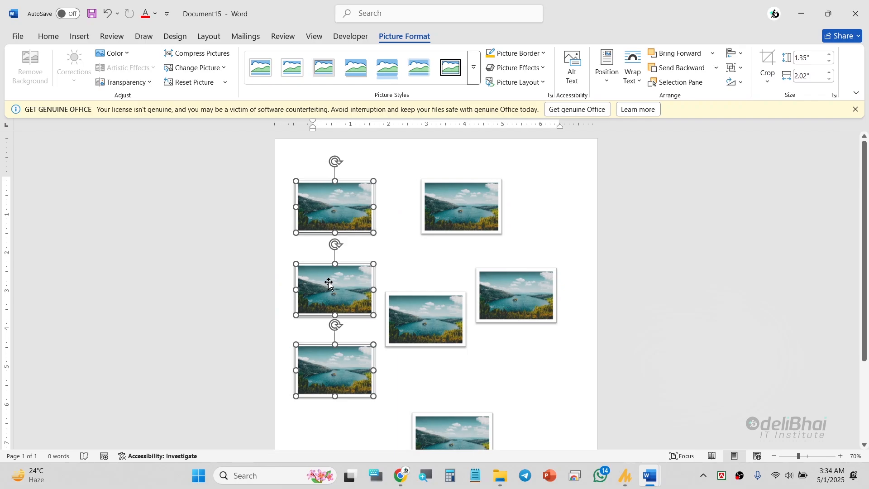
Step: Align the four remaining pictures on the right half of the page to each other with Align Right
left_click(465, 217)
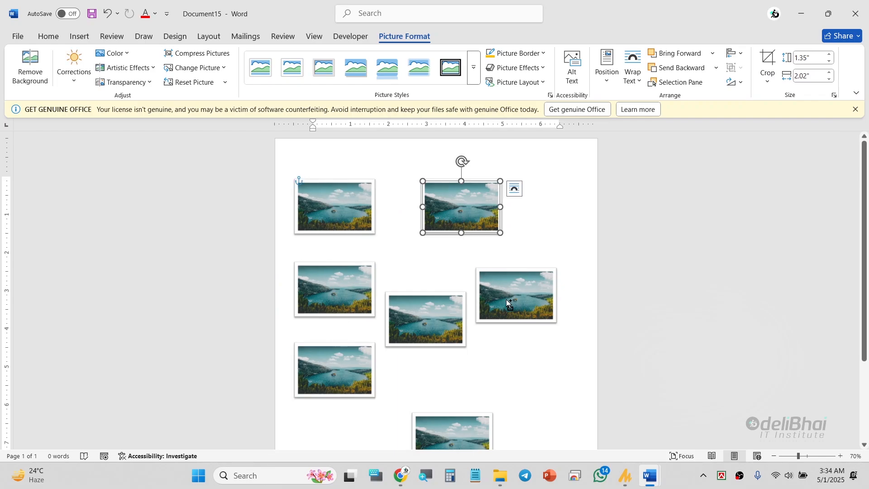
left_click(506, 299, "shift")
left_click(437, 306, "shift")
left_click(467, 427, "shift")
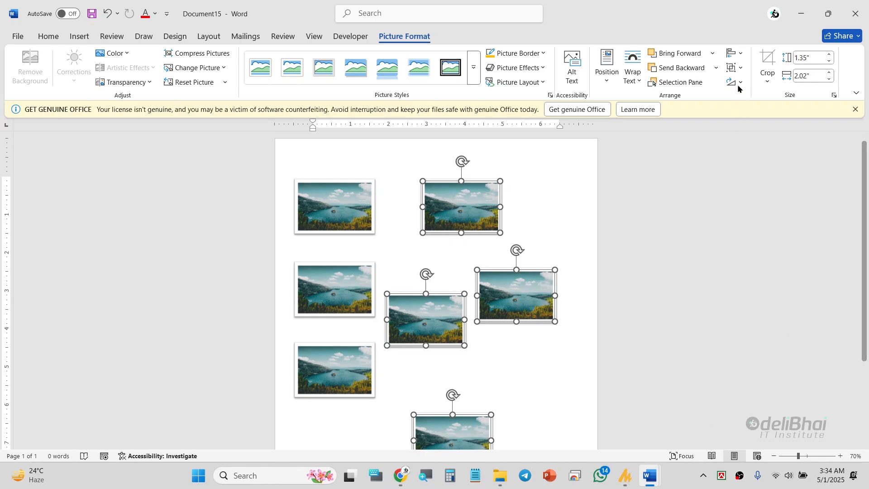
left_click(739, 54)
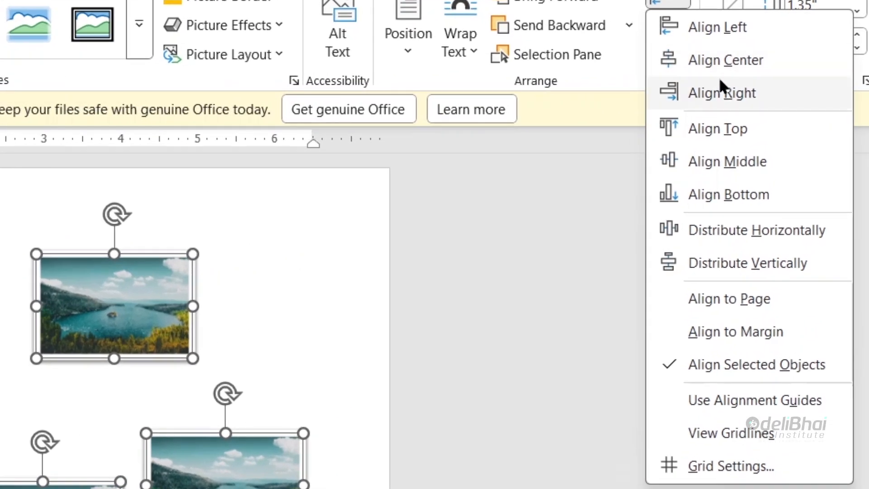
left_click(744, 99)
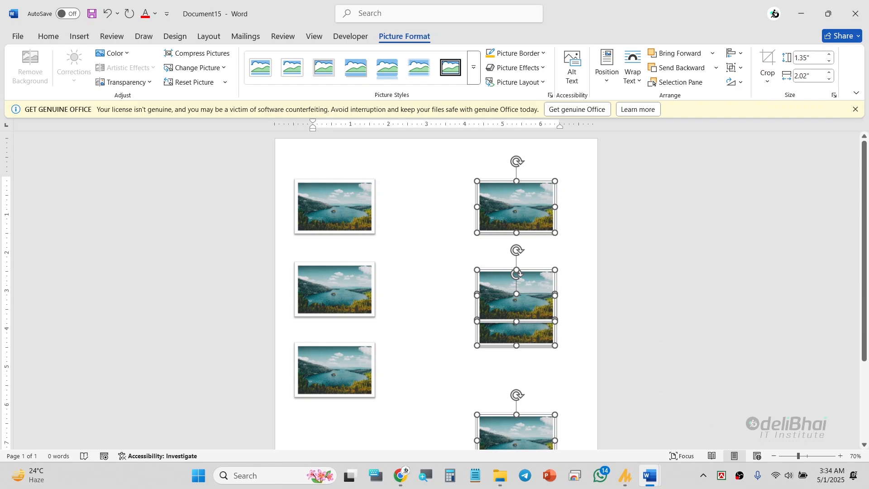
Step: Align the lowest picture of the left column with the lowest picture of the right column along their bottom edges
scroll(544, 342, "down", 2)
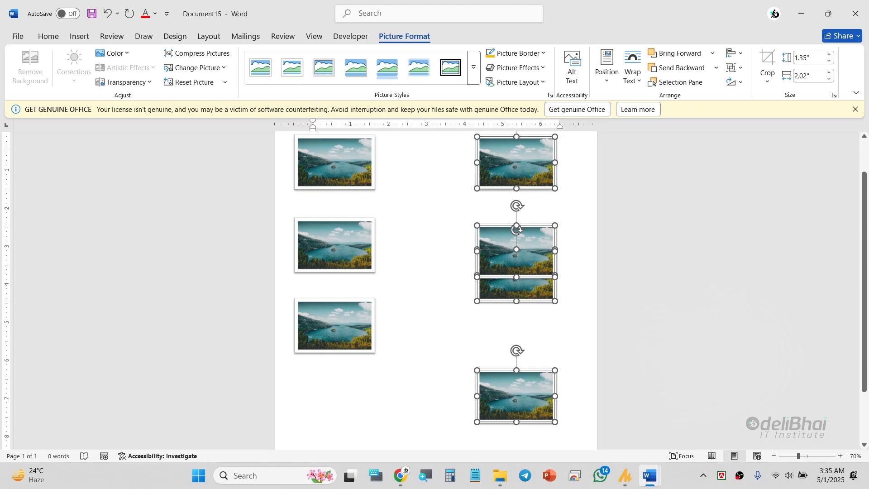
left_click(354, 343)
left_click(499, 405, "ctrl")
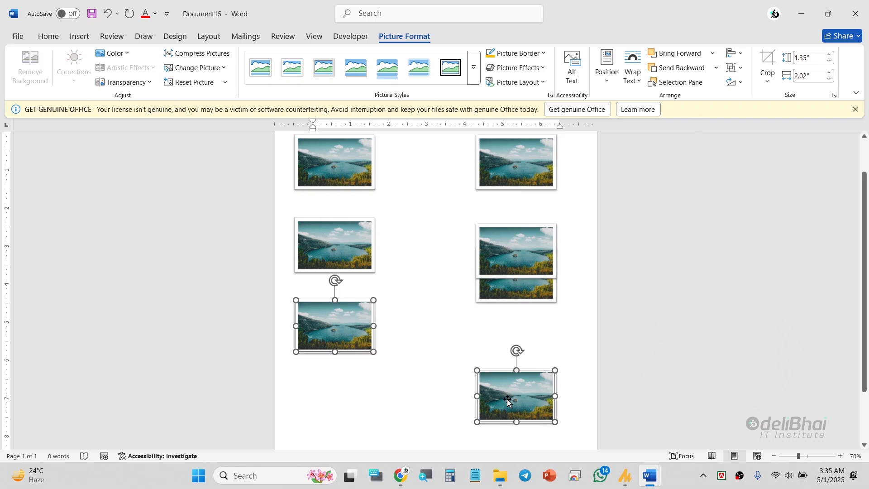
left_click(734, 54)
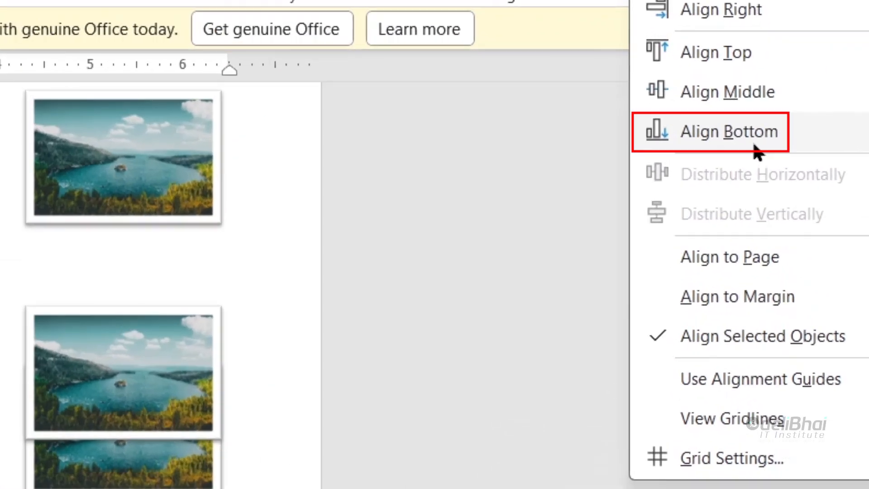
left_click(749, 133)
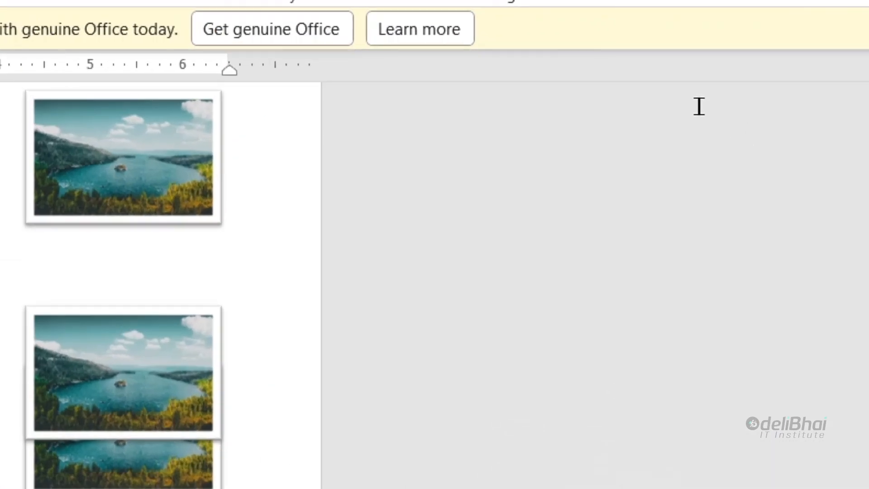
Step: Place a fourth picture in the left column, overlapping the second one, and align all four with Align Center
left_click(632, 272)
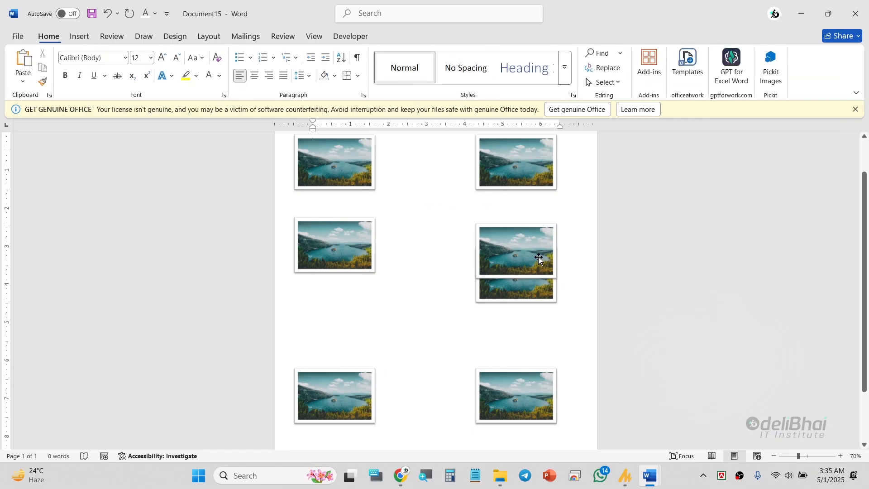
left_click_drag(538, 258, 434, 273)
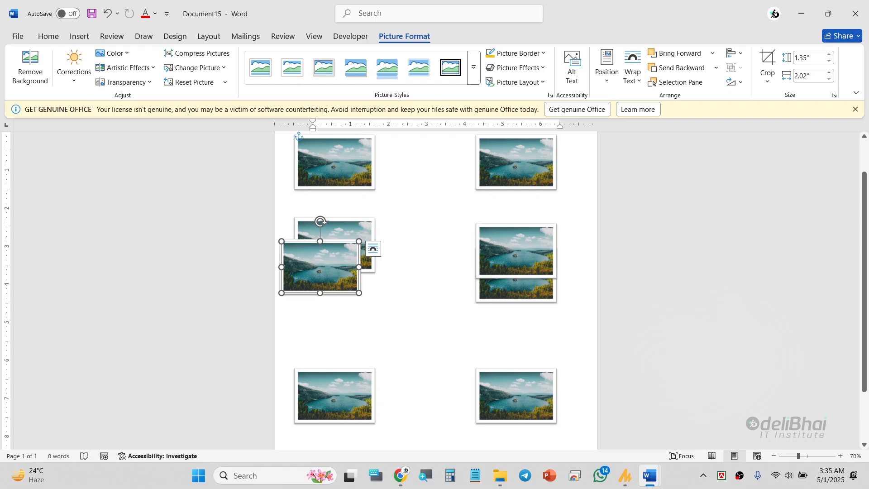
left_click(363, 393)
left_click(339, 276, "ctrl")
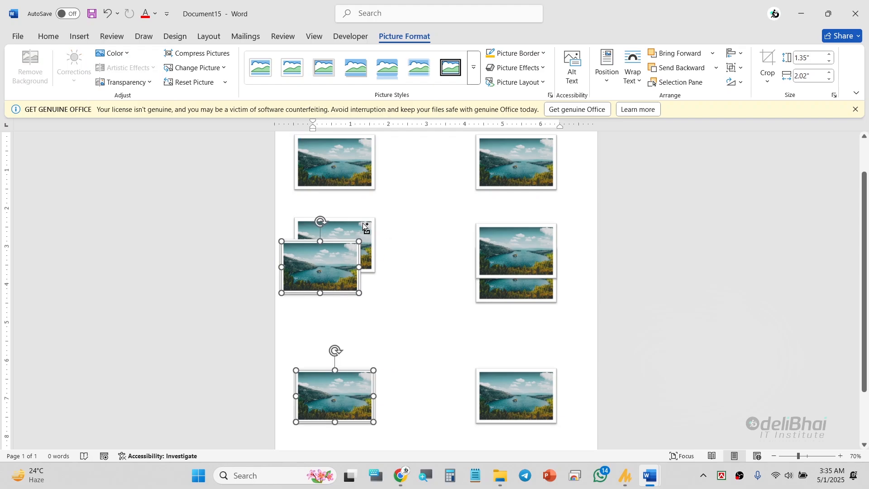
left_click(358, 228, "ctrl")
left_click(363, 172, "ctrl")
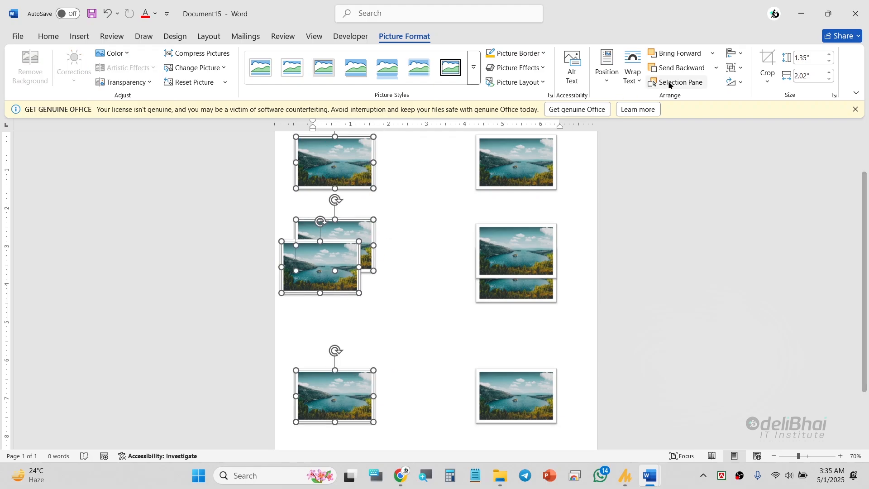
left_click(737, 53)
left_click(764, 85)
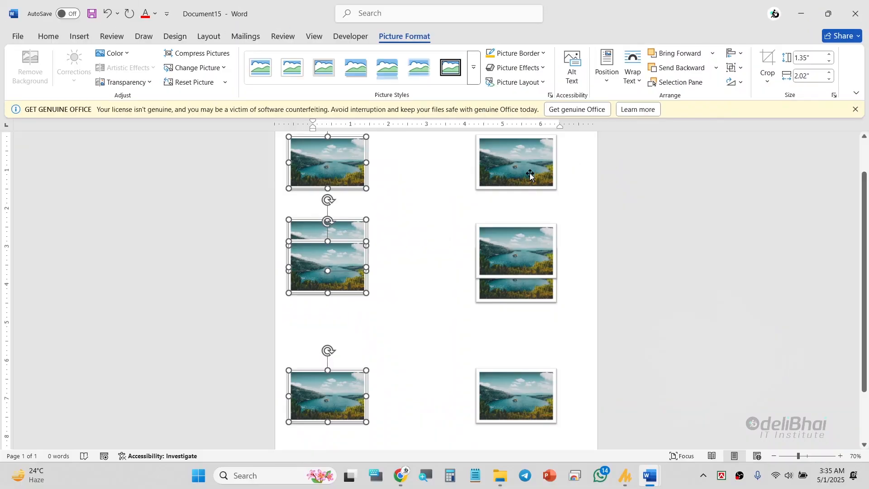
scroll(521, 227, "up", 2)
scroll(522, 228, "down", 2)
scroll(523, 232, "up", 2)
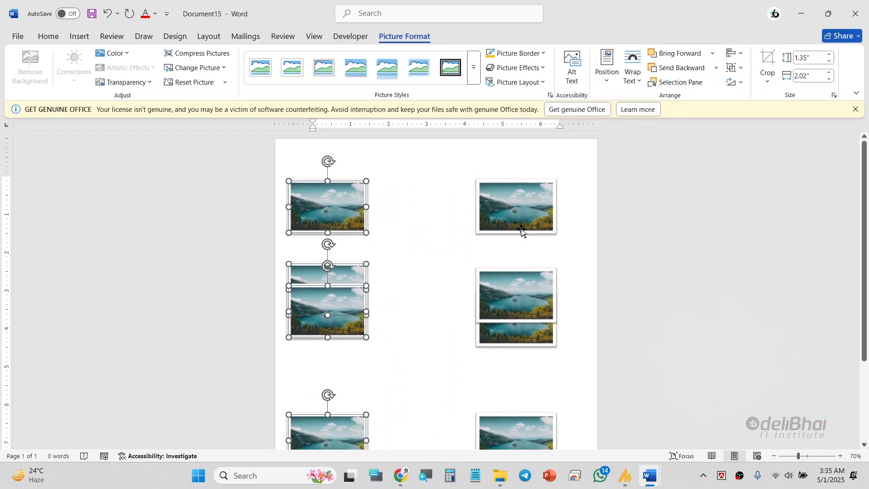
scroll(522, 192, "down", 3)
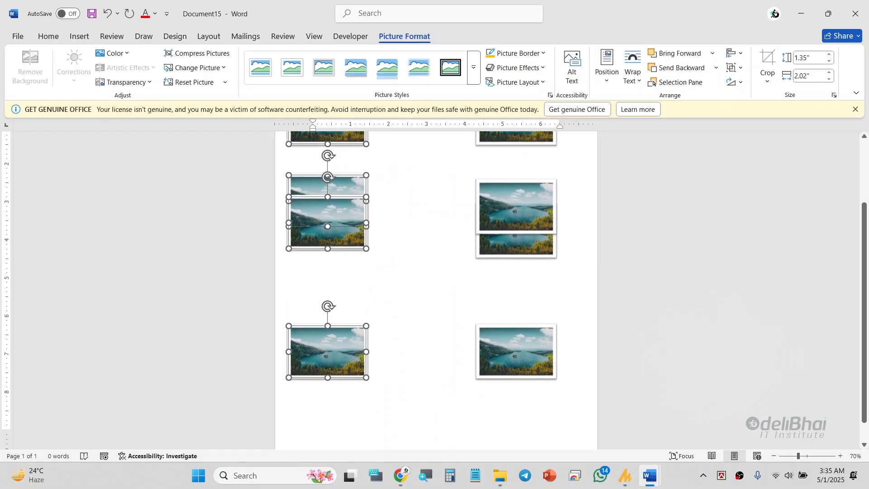
scroll(534, 376, "up", 2)
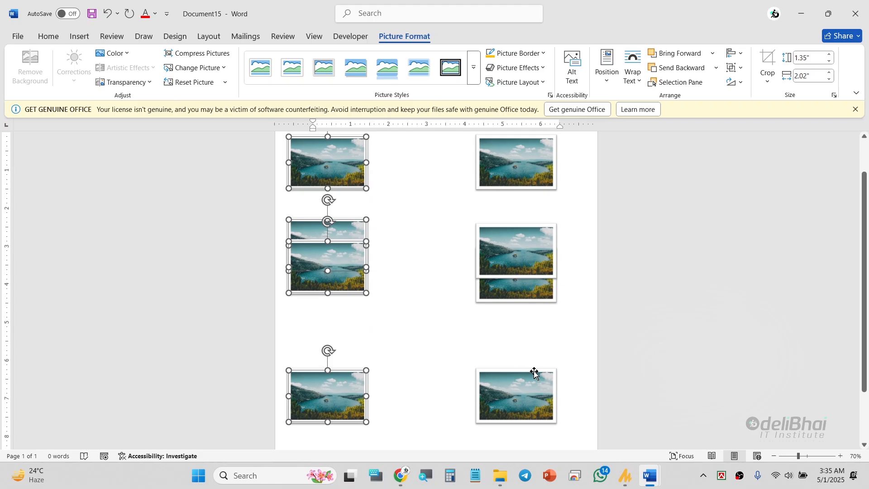
scroll(534, 372, "up", 2)
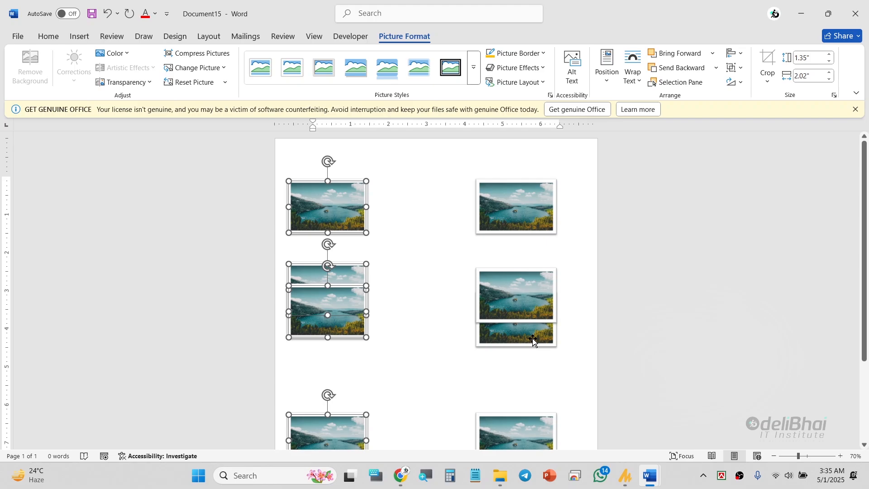
Step: Try separating the overlapping right-column pictures by moving the lower one straight down, and undo the move
left_click_drag(534, 341, 534, 390)
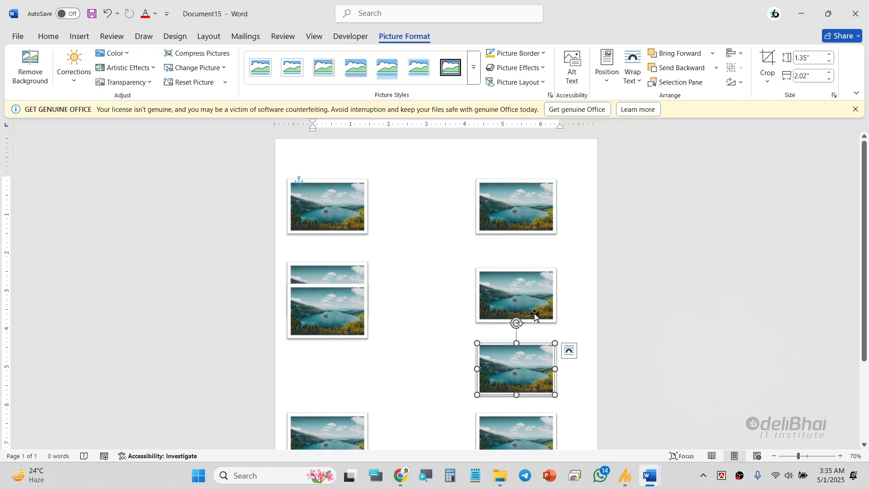
scroll(535, 317, "down", 1, "ctrl")
scroll(525, 316, "down", 1)
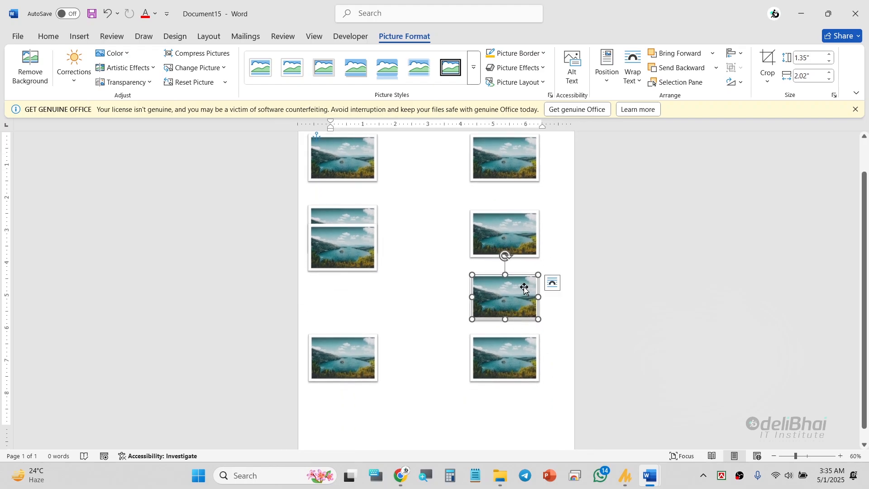
scroll(519, 303, "up", 2)
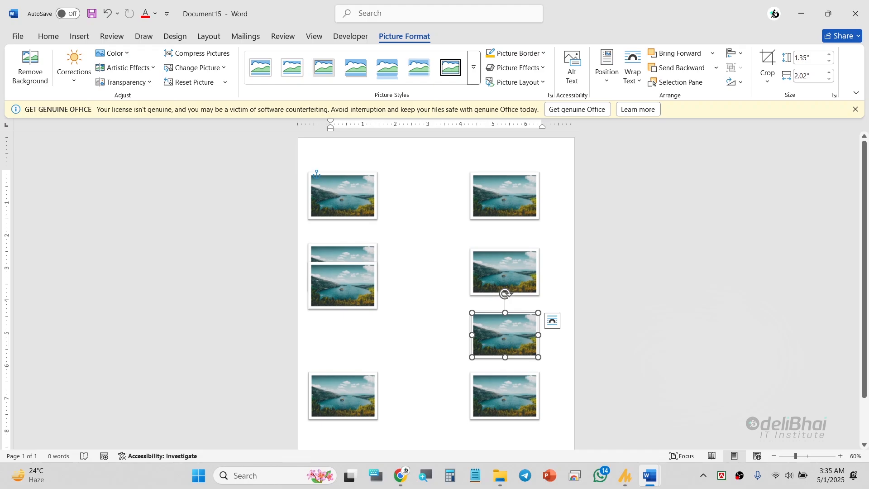
key("ctrl+z")
Step: Space the four right-column pictures evenly with Distribute Vertically
left_click(508, 407)
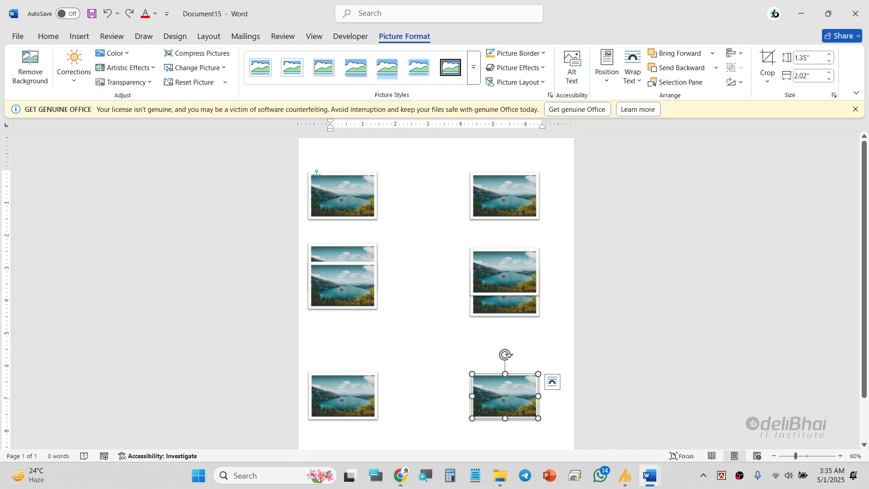
left_click(504, 312, "shift")
left_click(509, 267, "shift")
left_click(520, 178, "shift")
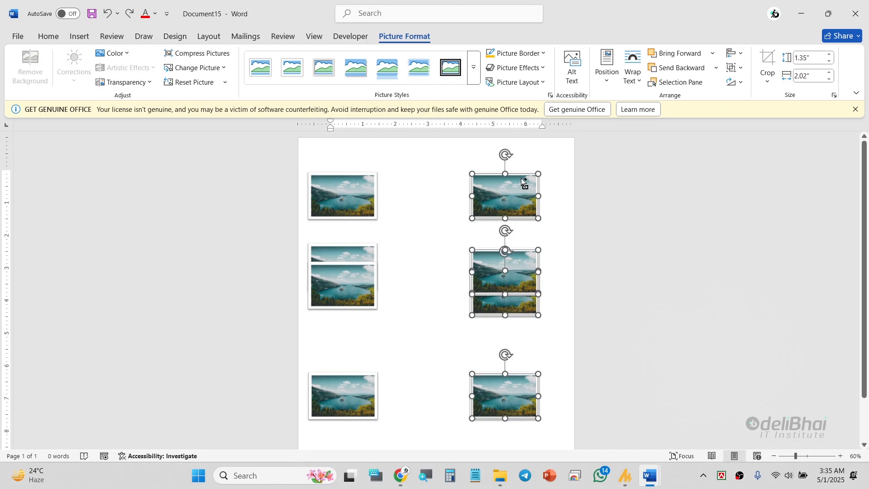
left_click(734, 53)
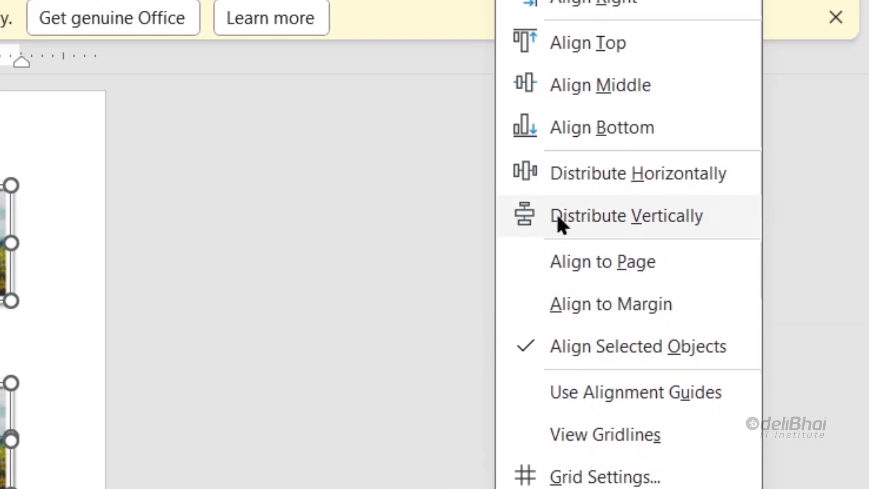
left_click(644, 213)
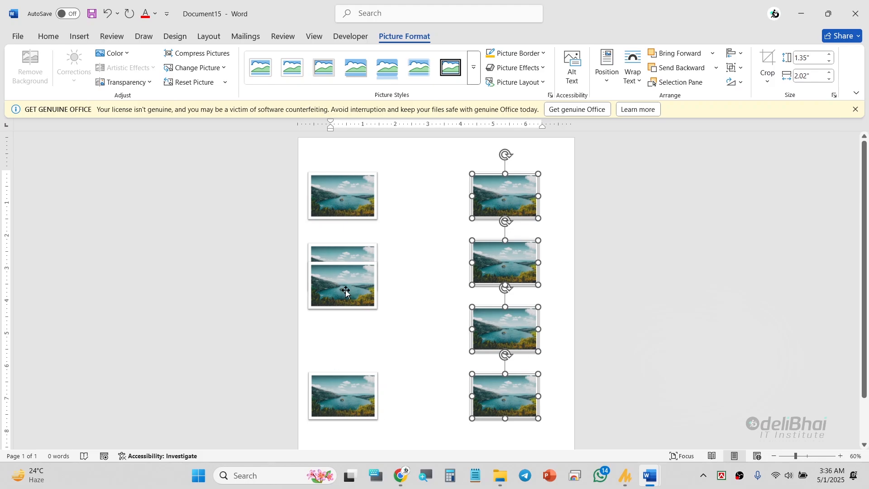
Step: Move the overlapping left-column picture down clear of the second one, and space the column's four pictures evenly with Distribute Vertically
left_click_drag(345, 292, 350, 263)
key("Delete")
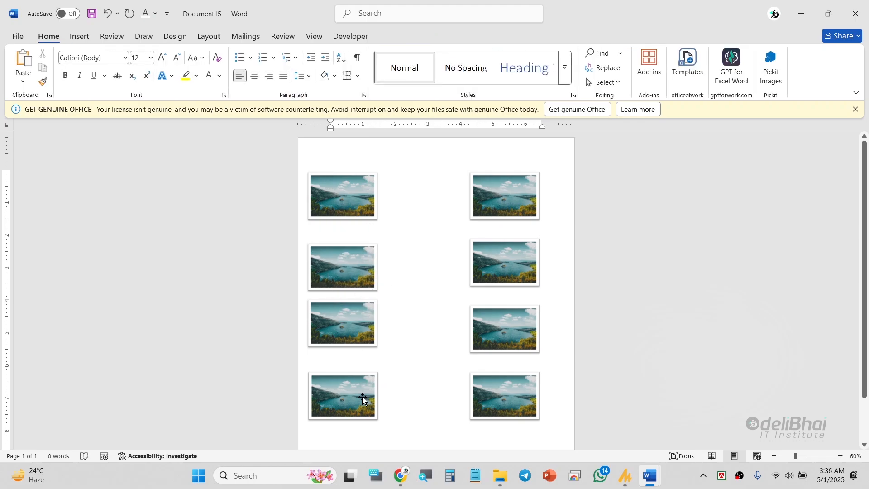
left_click(361, 395)
left_click(362, 319, "ctrl")
left_click(364, 271, "ctrl")
left_click(366, 212, "ctrl")
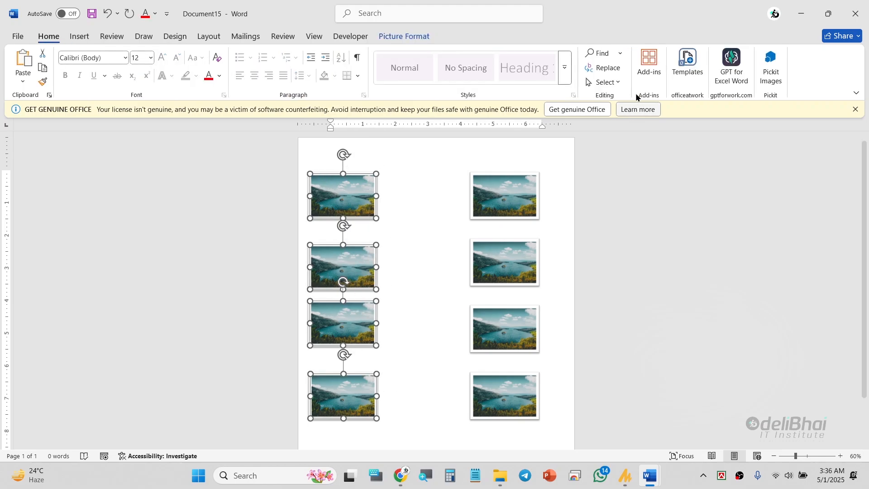
left_click(426, 36)
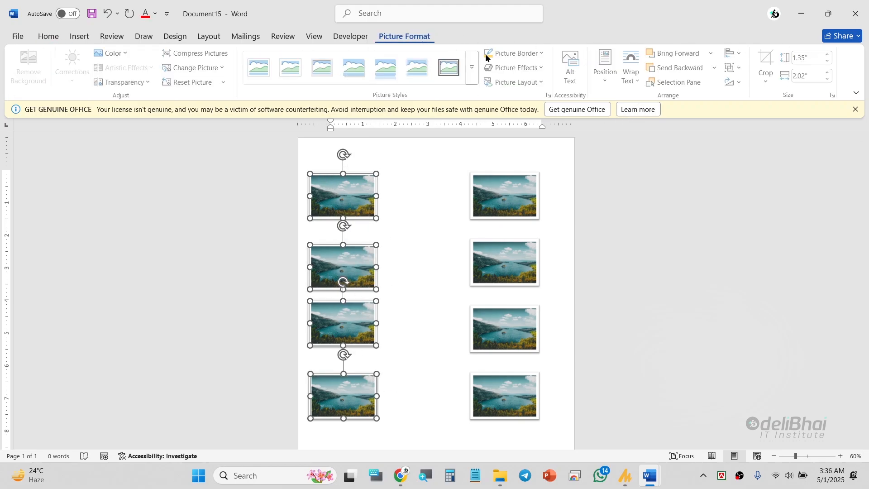
left_click(768, 80)
left_click(733, 55)
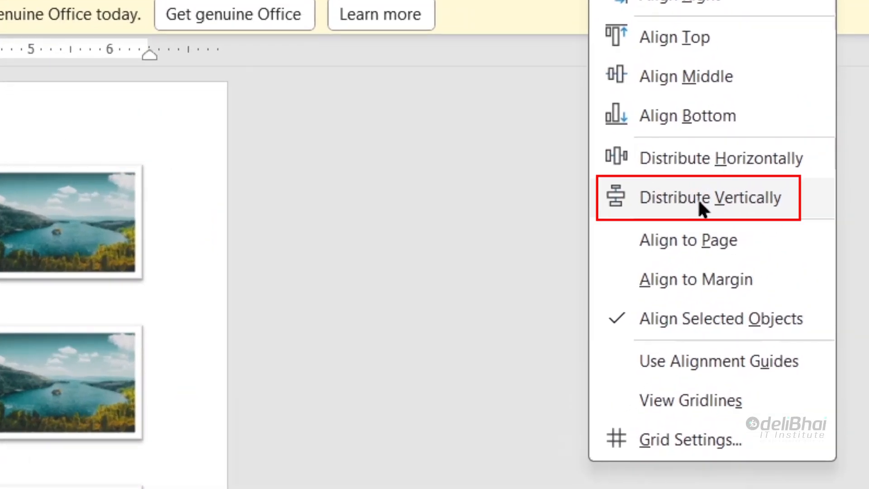
left_click(774, 185)
left_click(195, 415)
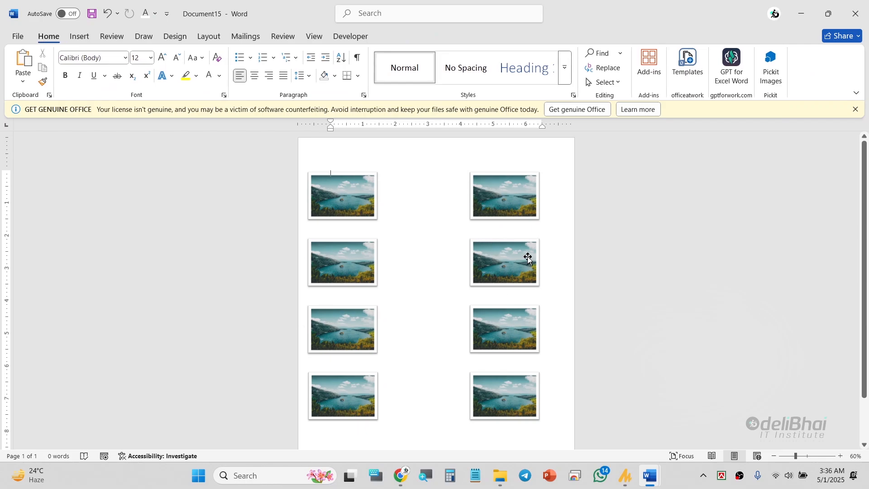
Step: Select all four right-column pictures and delete them
left_click(518, 205)
left_click(511, 267, "ctrl")
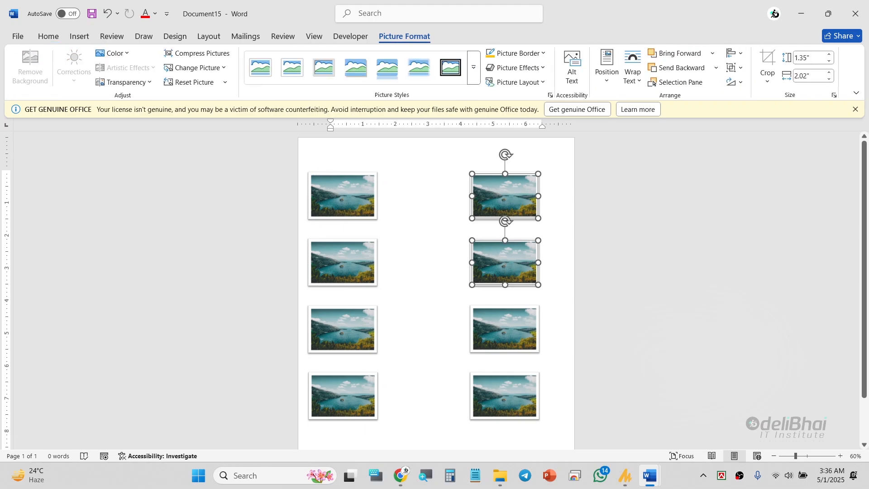
left_click(512, 333, "ctrl")
left_click(508, 382, "ctrl")
key("Delete")
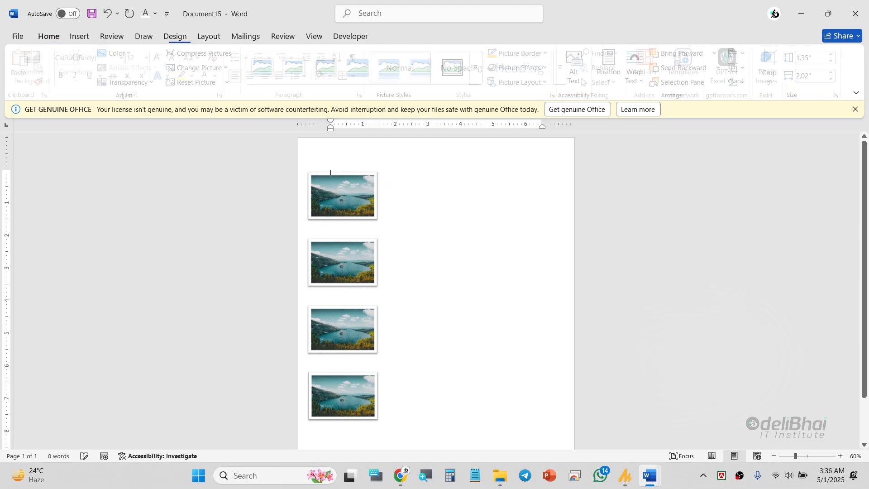
Step: Delete the lower three left-column pictures, keeping only the topmost one
left_click(345, 205)
left_click(359, 248)
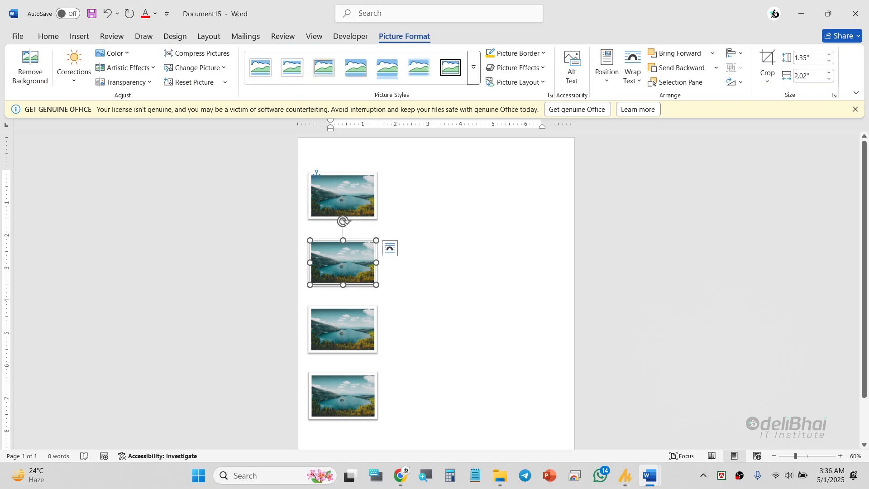
key("Delete")
left_click(358, 328)
key("Delete")
left_click(358, 377)
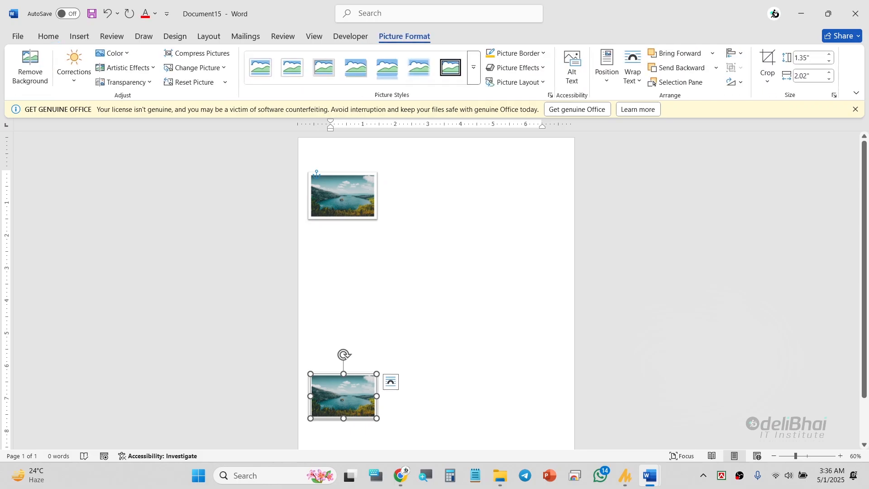
key("Delete")
Step: Shift the remaining picture slightly right and down, and centre it between the margins with Align Center and Align Middle
left_click(361, 198)
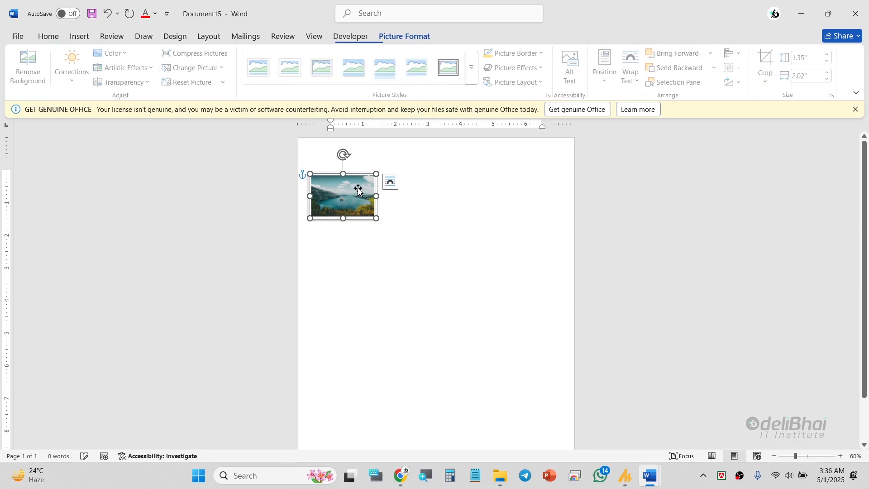
left_click_drag(361, 197, 386, 204)
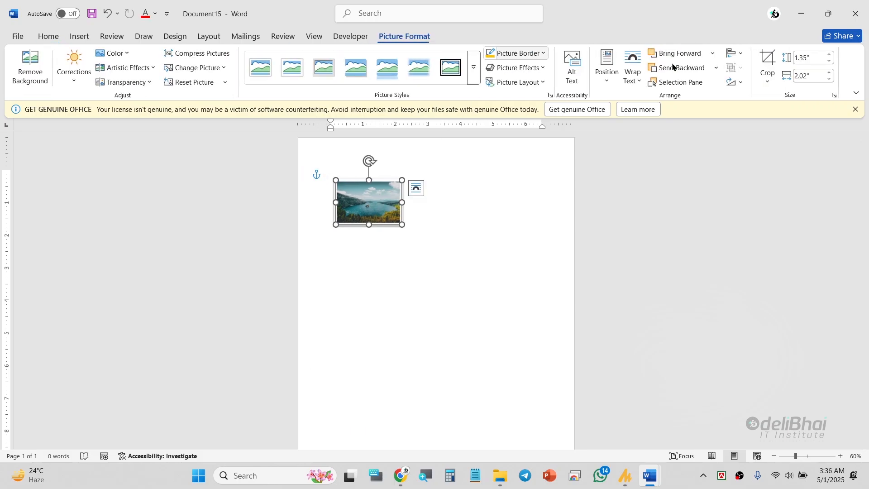
left_click(740, 54)
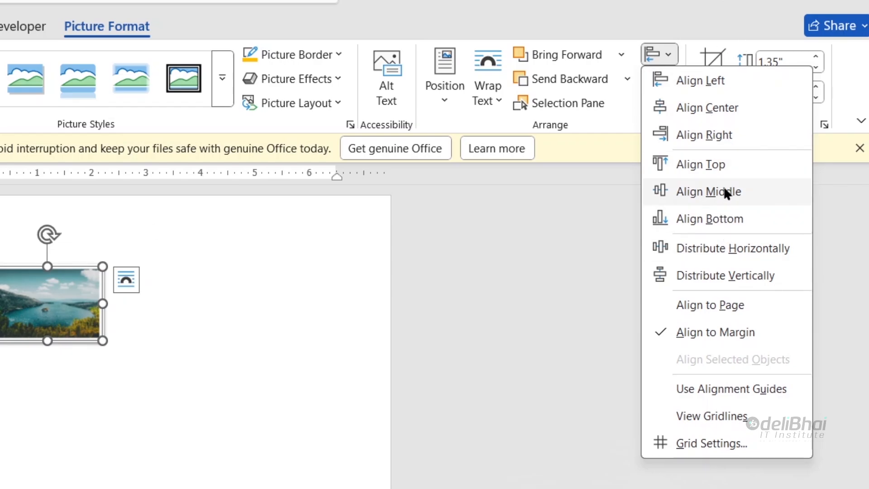
left_click(722, 113)
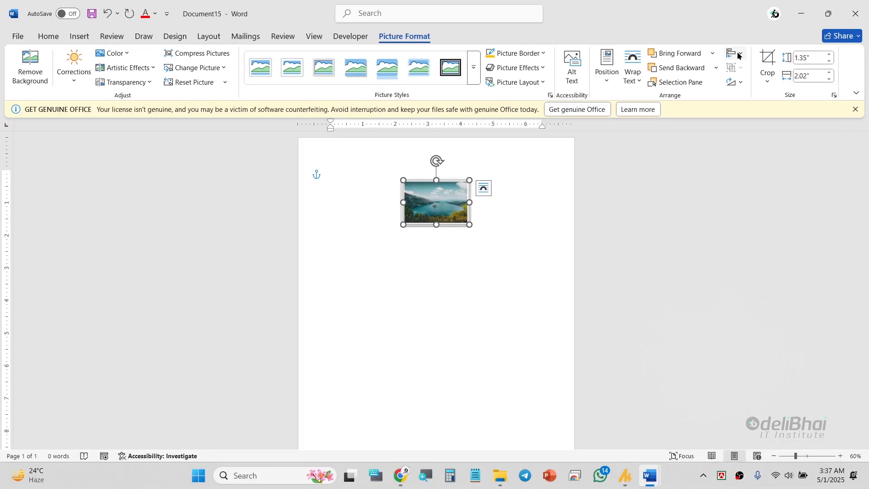
left_click(739, 56)
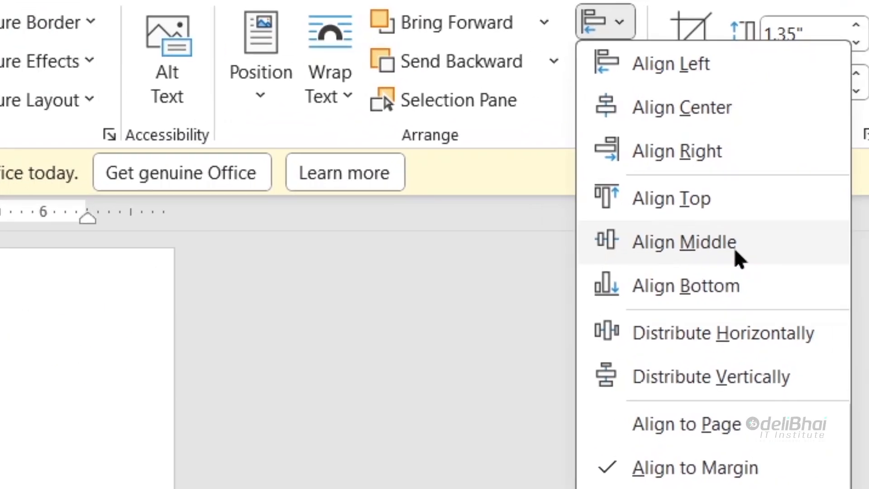
left_click(782, 136)
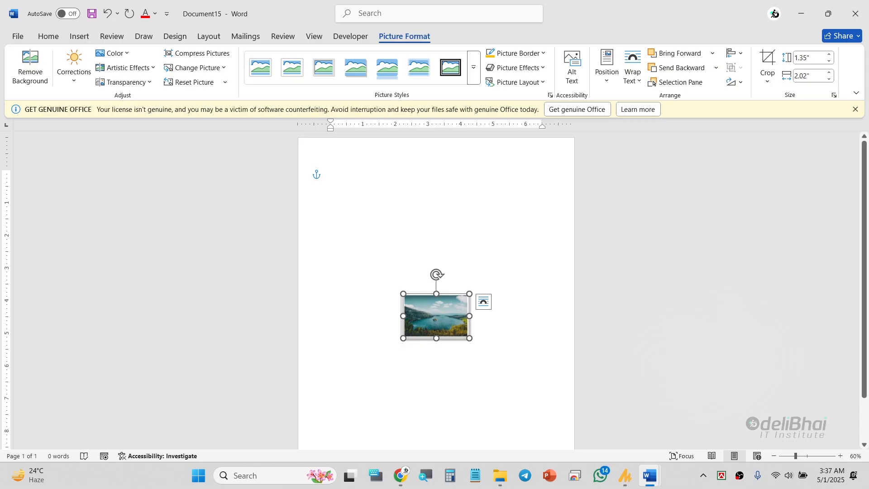
Step: Align the picture to the left margin with Align Left
scroll(542, 309, "down", 2)
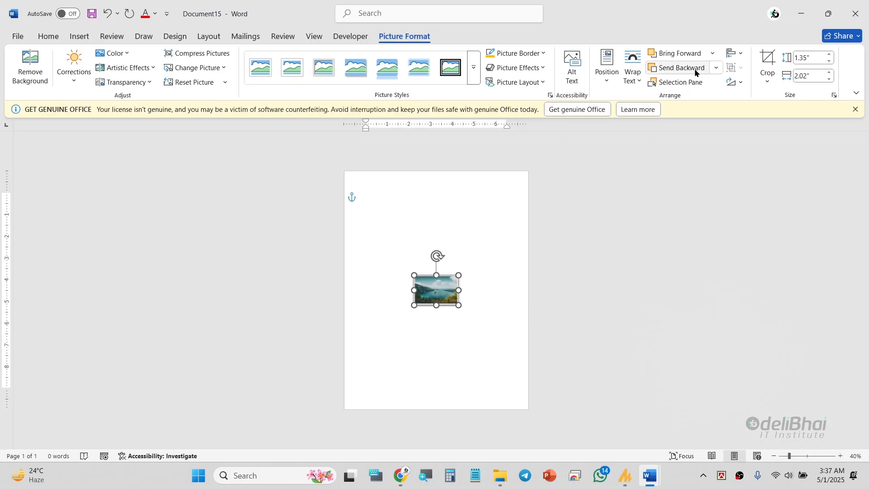
left_click(735, 53)
left_click(727, 74)
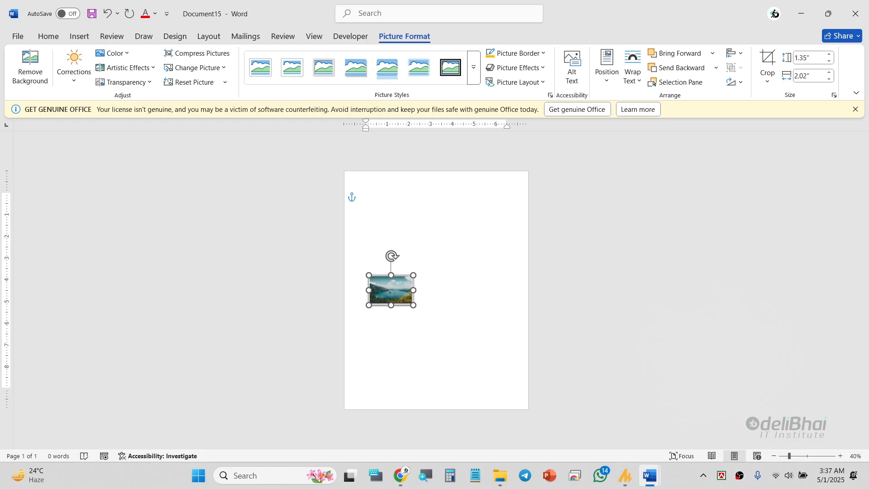
Step: Show the gridlines on the page
scroll(436, 290, "up", 1)
left_click(315, 36)
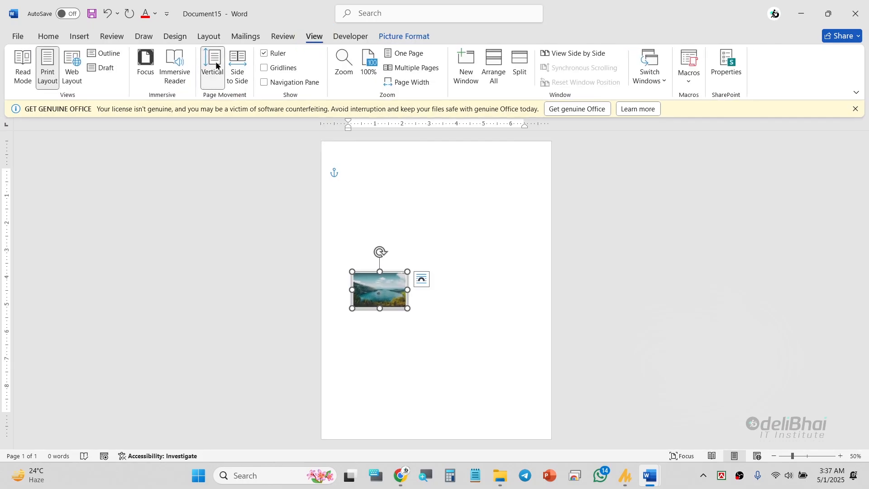
left_click(270, 69)
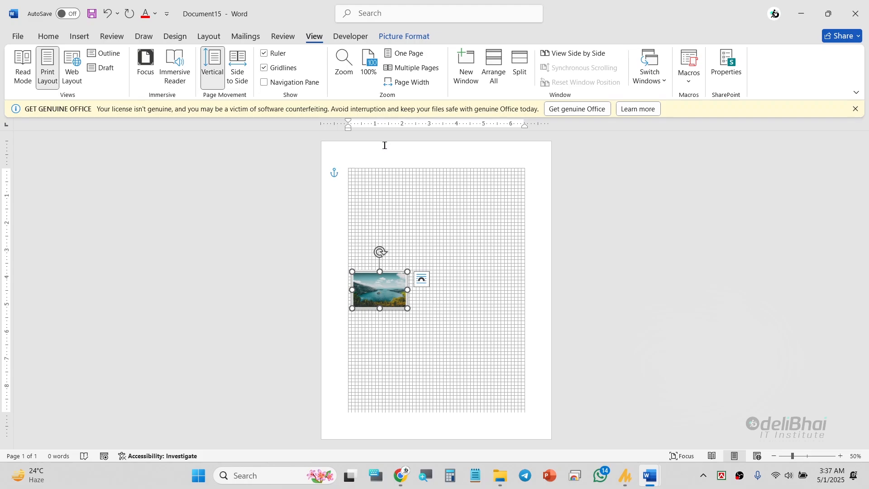
Step: Align the picture to the top margin with Align Top
left_click(408, 36)
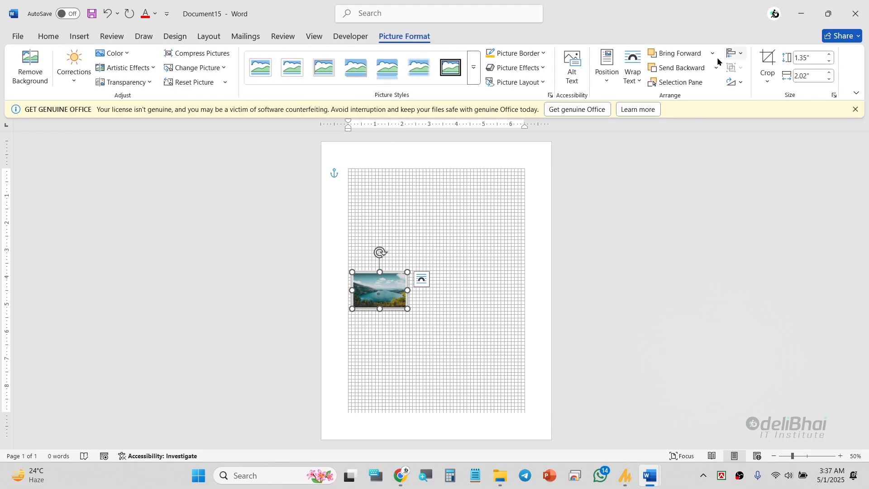
left_click(735, 53)
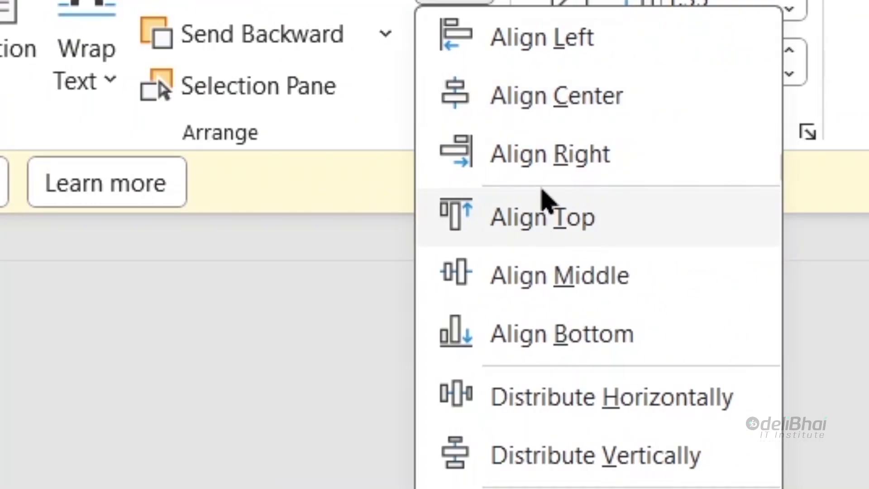
left_click(556, 240)
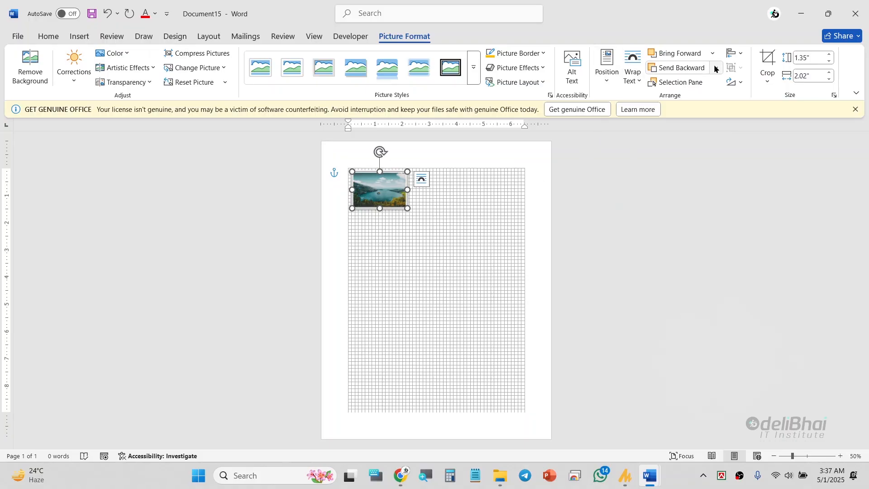
Step: Switch the alignment reference to Align to Page and reset the picture's formatting with Reset Picture
left_click(735, 54)
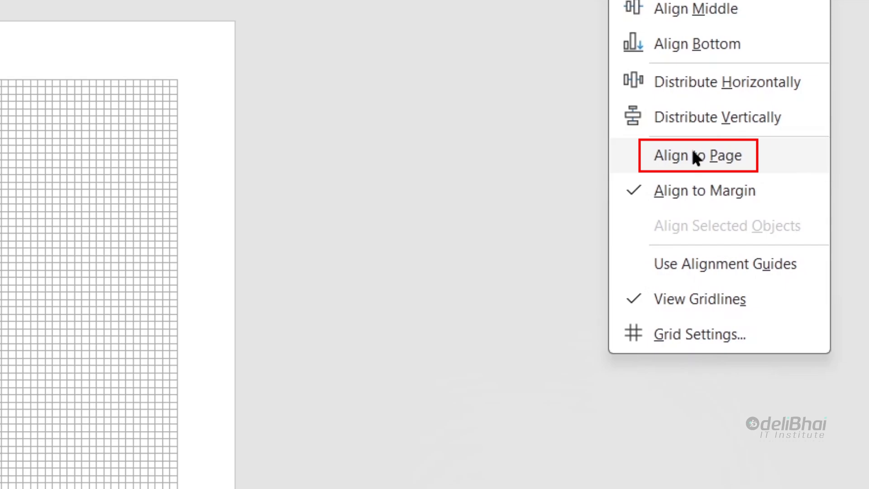
left_click(692, 154)
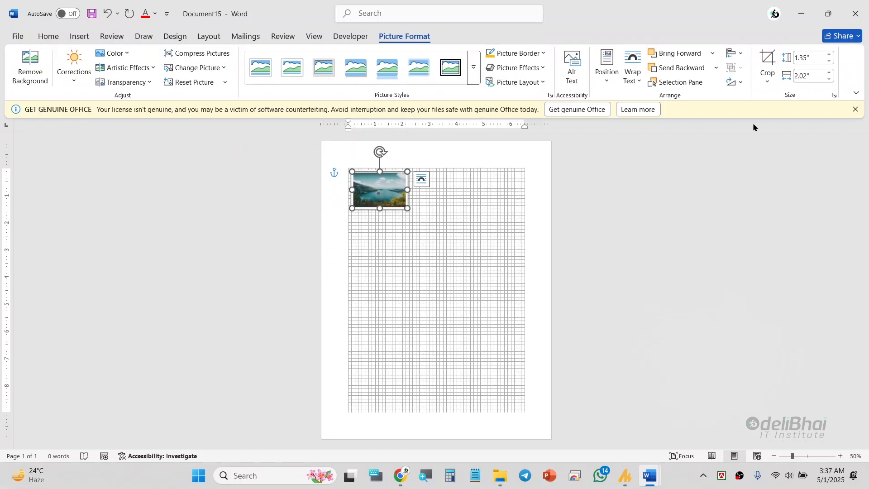
left_click(200, 83)
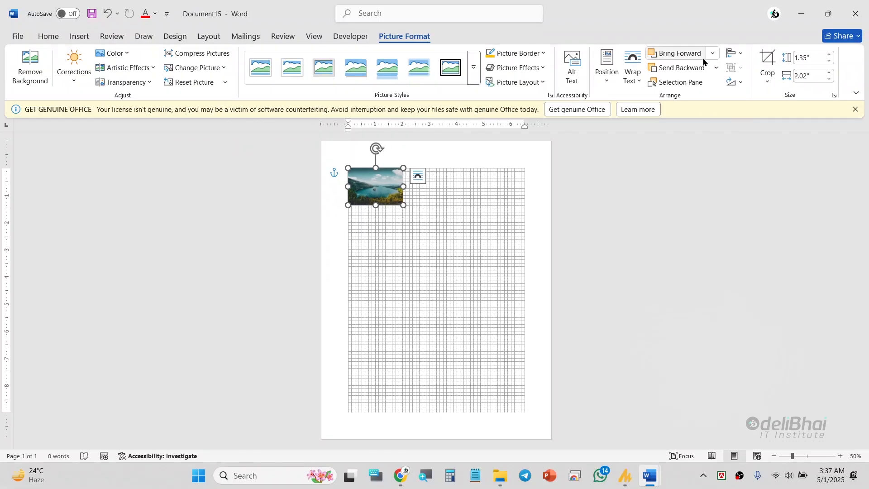
Step: Place the picture in the upper-left corner of the page with Align Left and Align Top
left_click(735, 53)
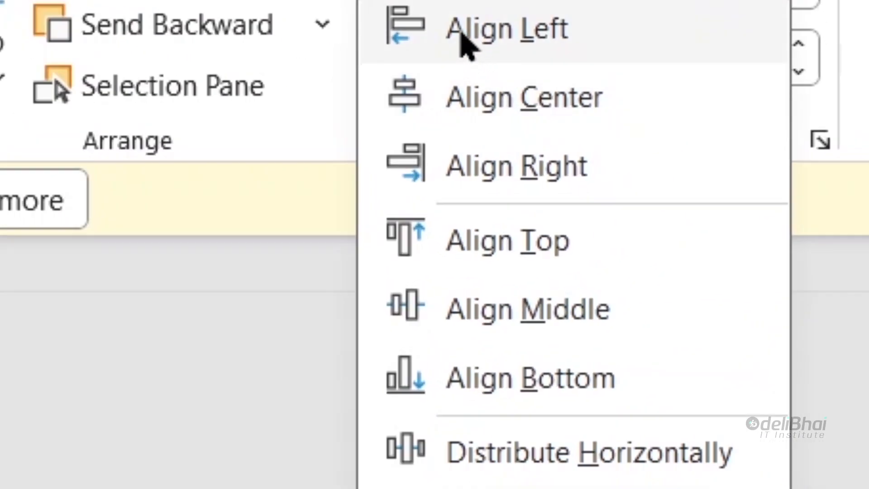
left_click(753, 69)
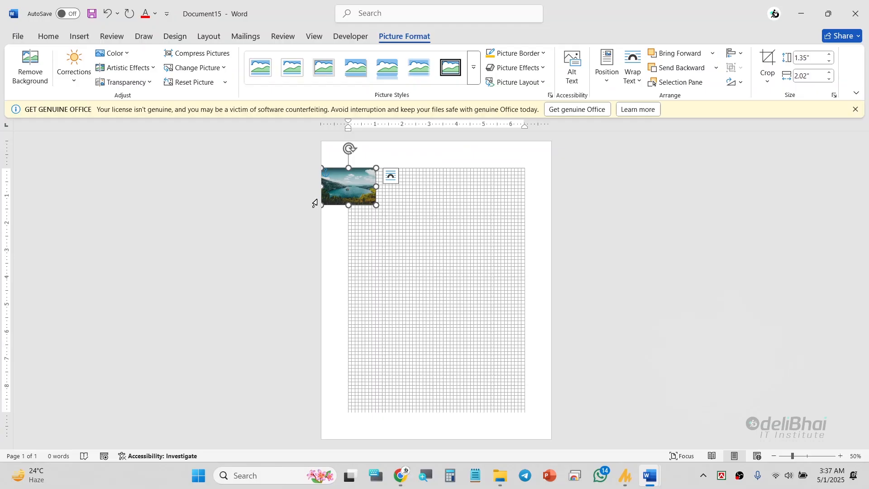
left_click(736, 54)
left_click(766, 118)
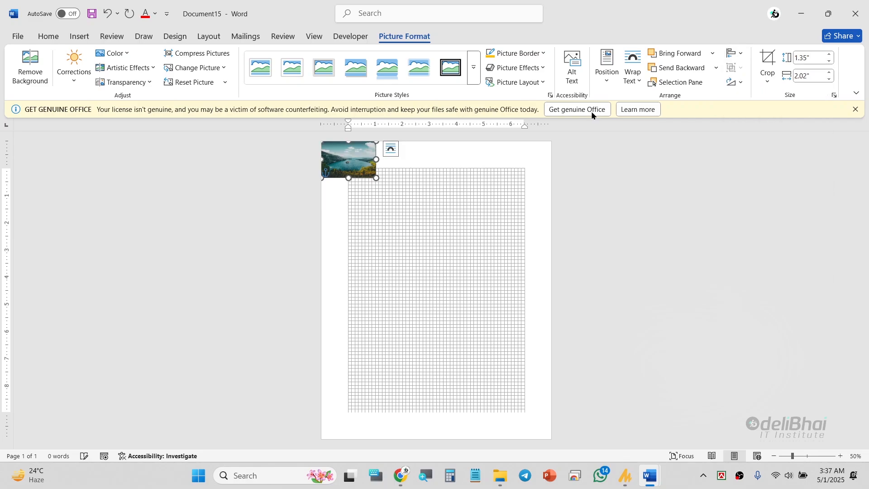
Step: Centre the picture on the page with Align Middle and Align Center
left_click(736, 54)
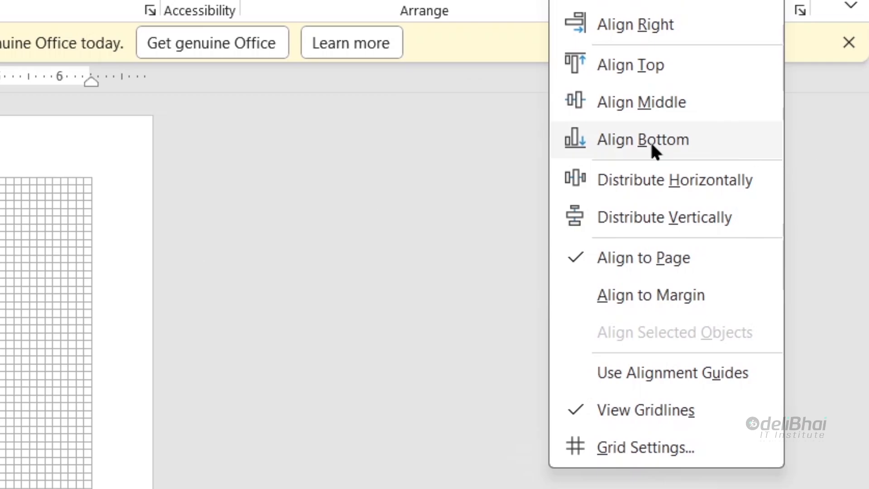
left_click(645, 100)
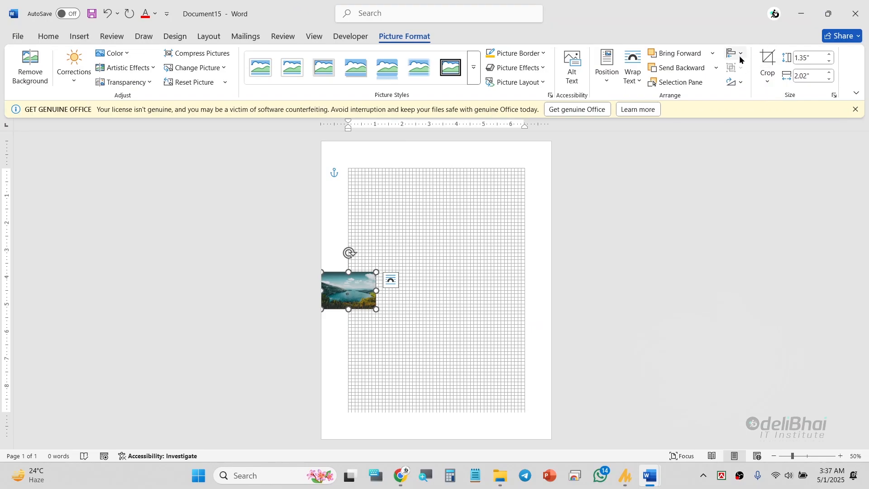
left_click(735, 53)
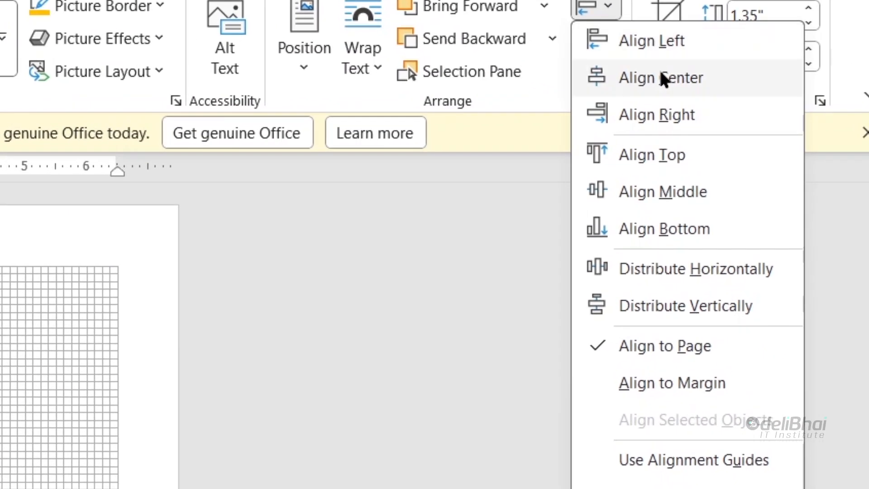
left_click(755, 85)
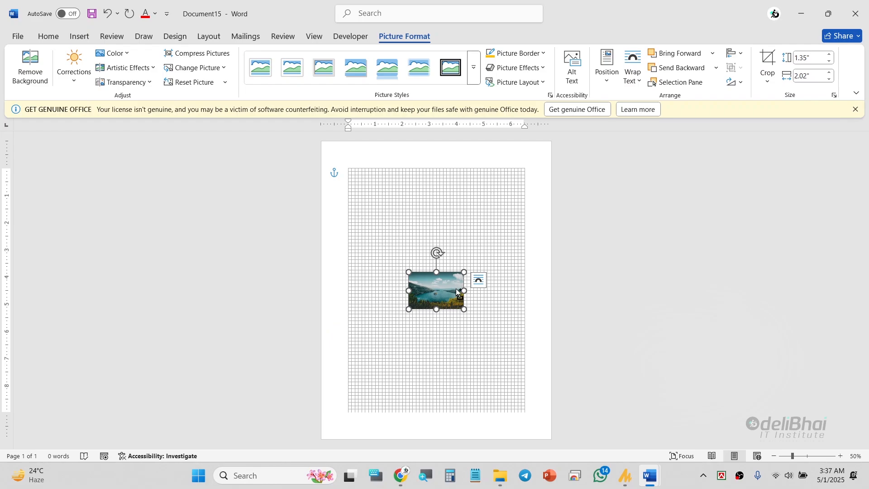
Step: Copy the centred picture straight above itself with a gap between them, and hide the gridlines
scroll(455, 289, "up", 2)
left_click_drag(455, 296, 456, 230)
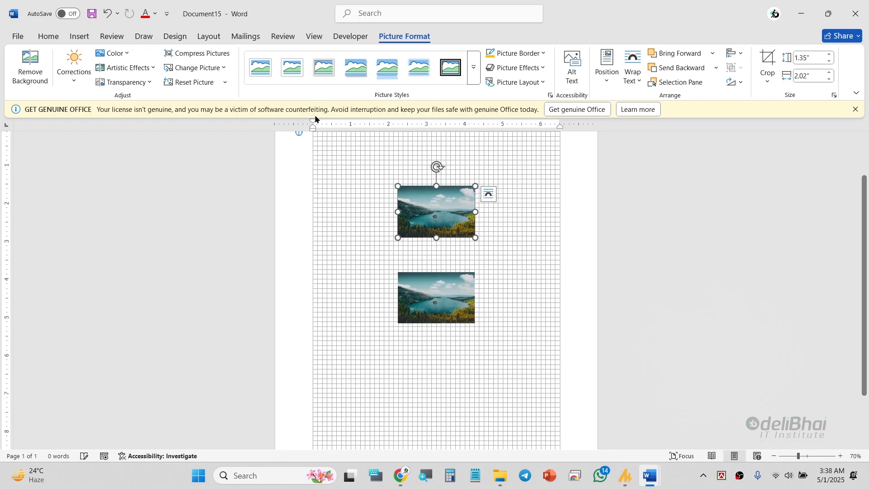
left_click(312, 37)
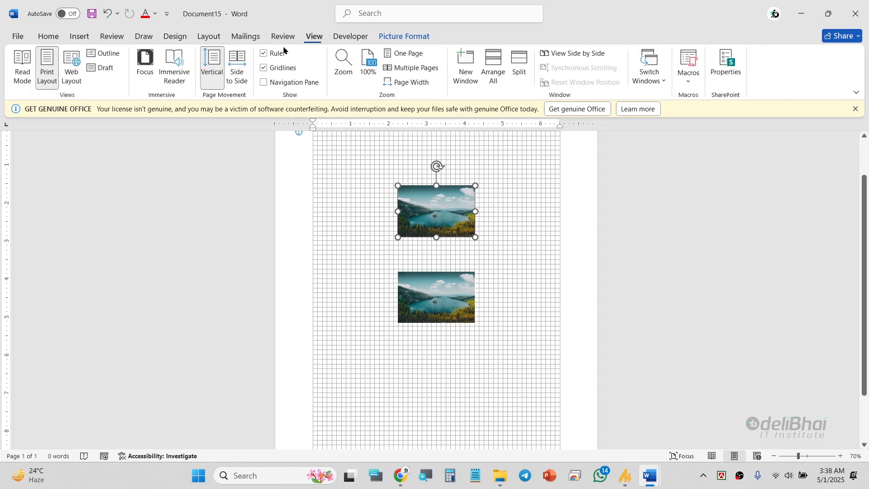
left_click(265, 68)
Step: Shift the lower picture horizontally to the right, and set Align Selected Objects as the alignment reference for both pictures
left_click(446, 318)
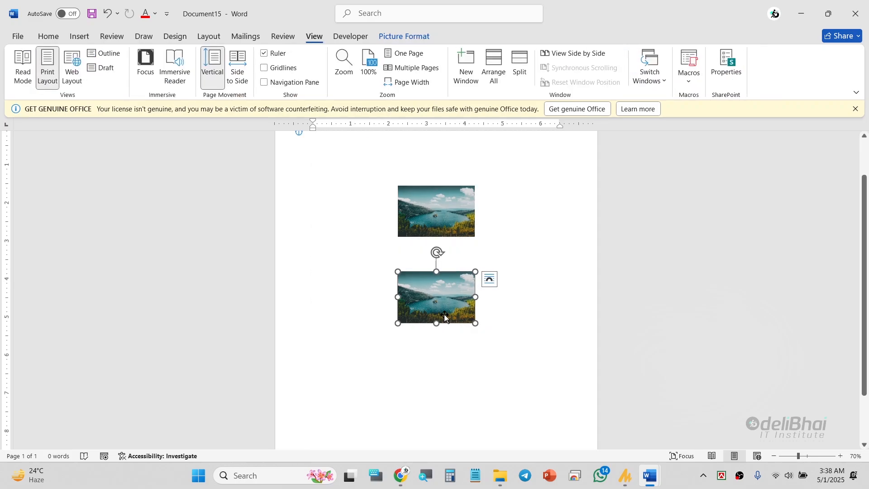
left_click_drag(446, 307, 483, 307)
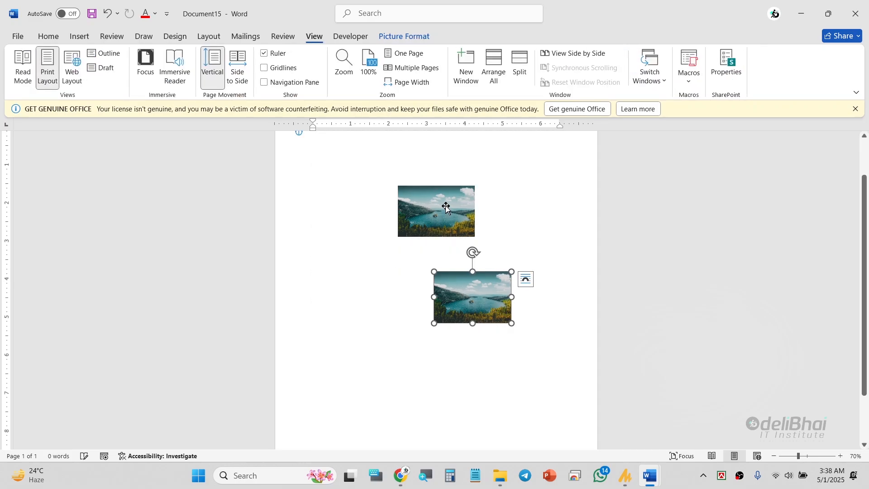
left_click(446, 209, "ctrl")
left_click(406, 37)
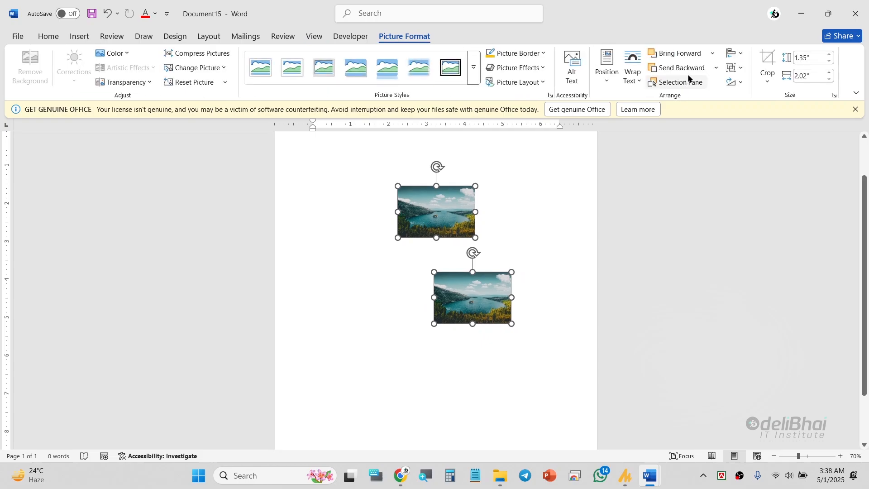
left_click(736, 54)
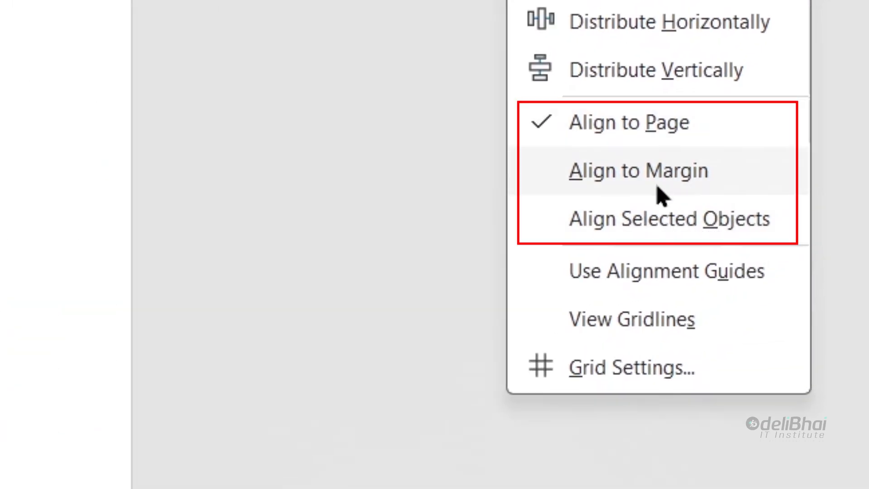
left_click(653, 234)
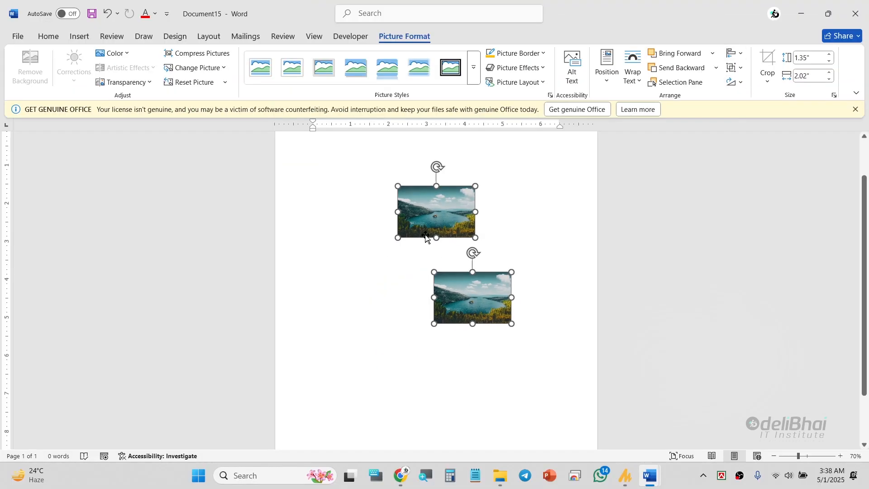
Step: Align the two selected pictures with each other using Align Center relative to the selected objects
left_click(736, 53)
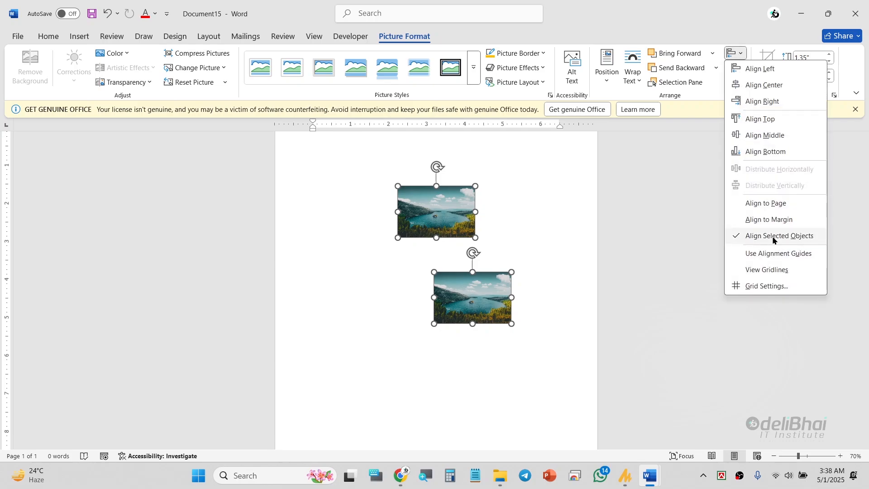
left_click(734, 53)
left_click(736, 56)
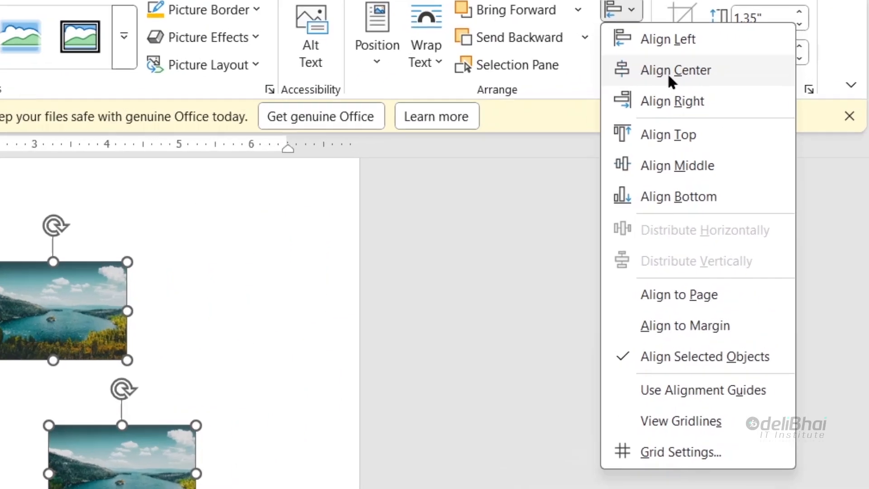
left_click(669, 76)
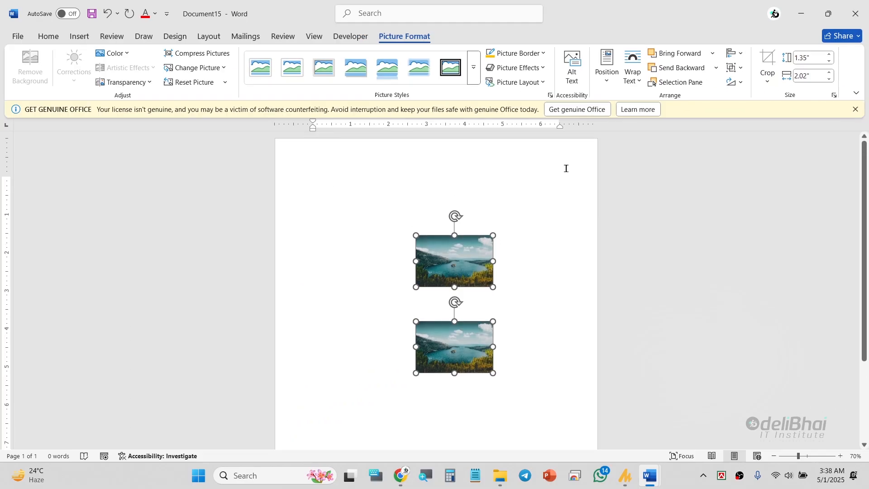
Step: Apply Align Middle to the two pictures relative to each other and view the whole page at a smaller zoom
left_click(741, 52)
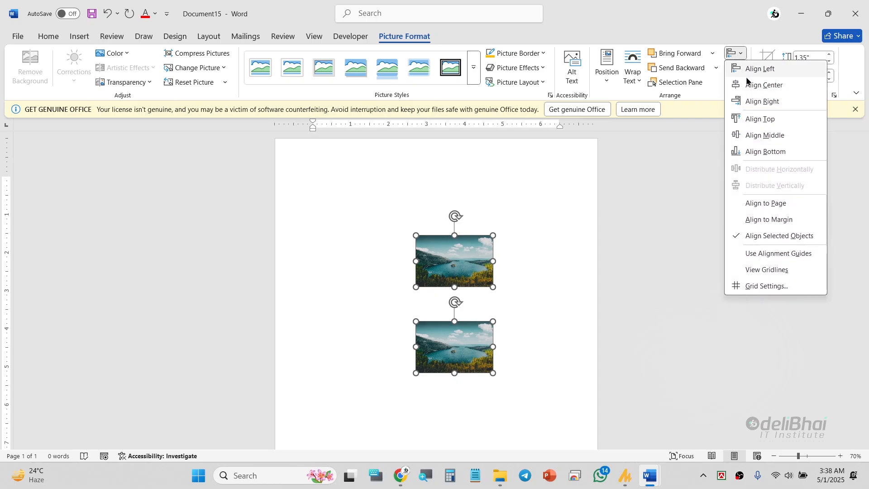
left_click(775, 136)
scroll(490, 276, "down", 5)
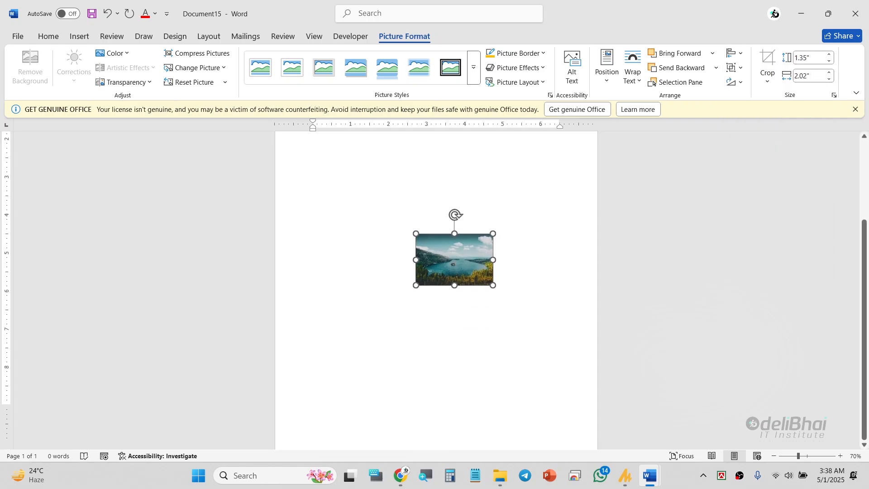
scroll(489, 276, "down", 4)
scroll(490, 277, "up", 2)
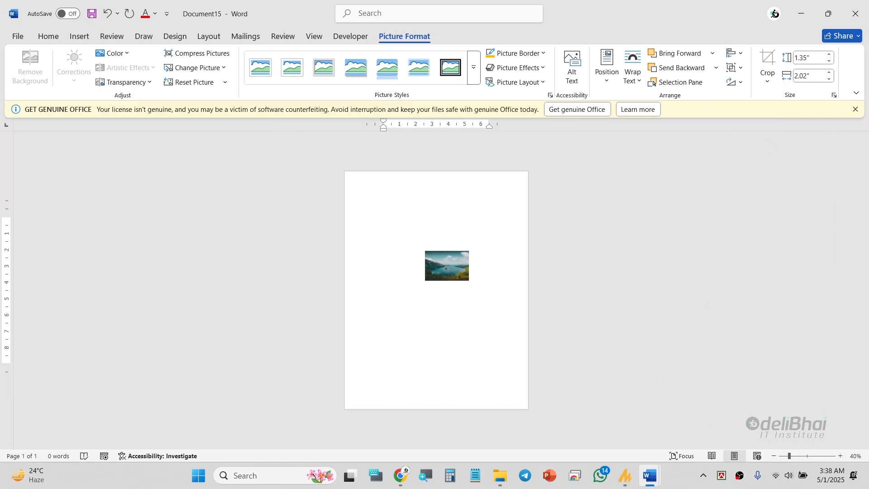
Step: Separate the overlapping pictures, placing one above the other, and shift the lower one down and to the right
left_click_drag(458, 271, 487, 246)
left_click(458, 263, "shift")
left_click(489, 324)
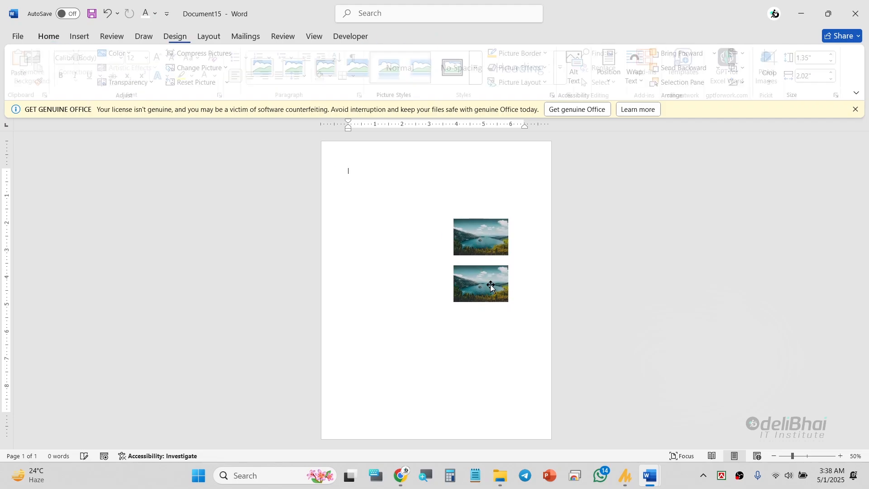
left_click_drag(491, 287, 511, 302)
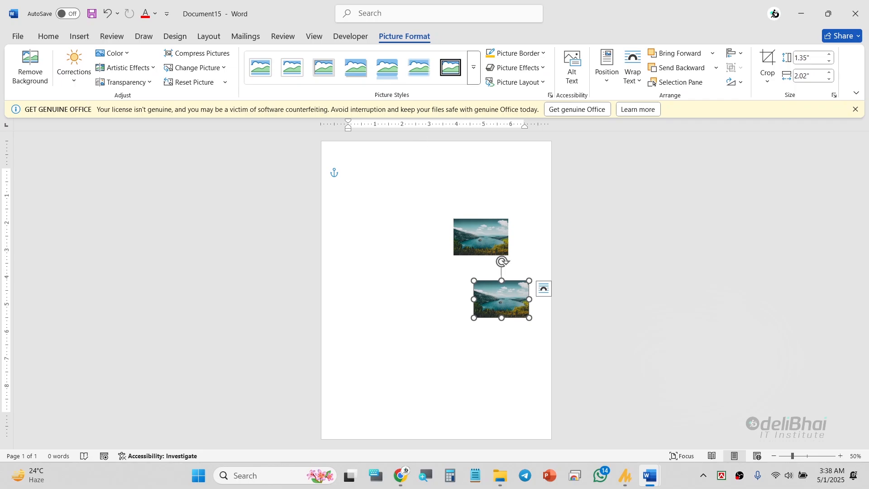
Step: Select both pictures, set Align to Page as the alignment reference, and centre them horizontally with Align Center
left_click(491, 241, "shift")
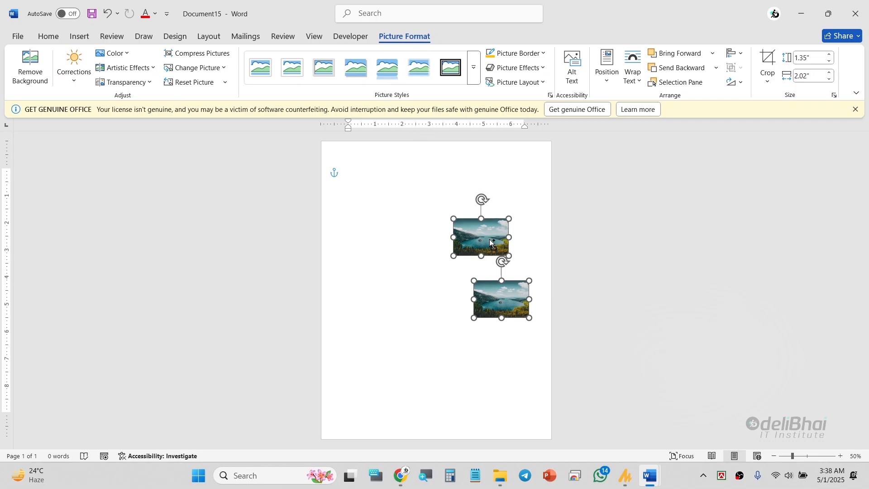
left_click(735, 53)
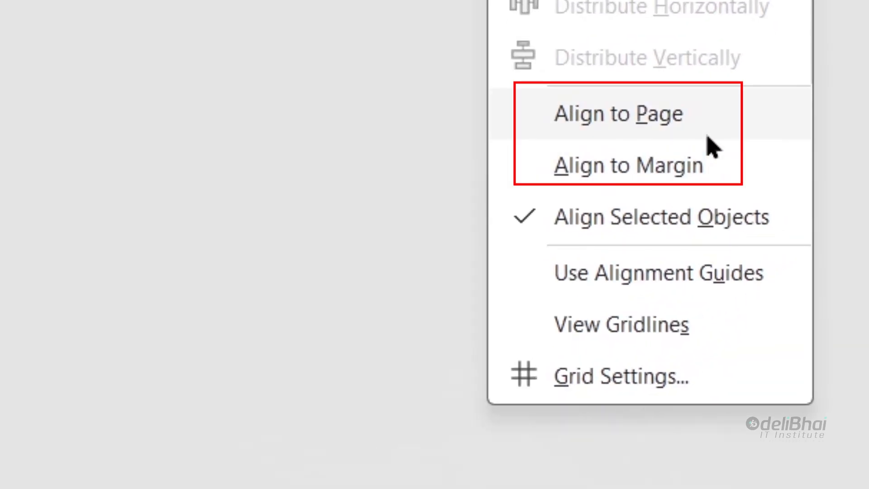
left_click(697, 111)
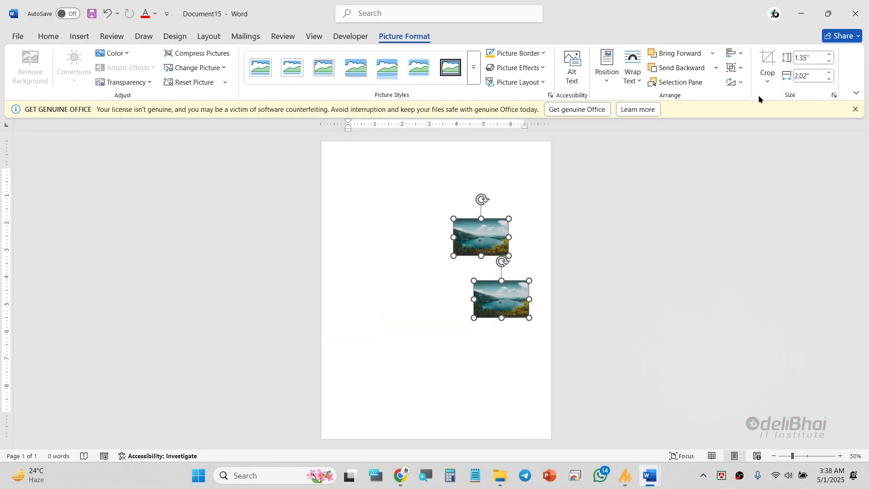
left_click(738, 55)
left_click(763, 87)
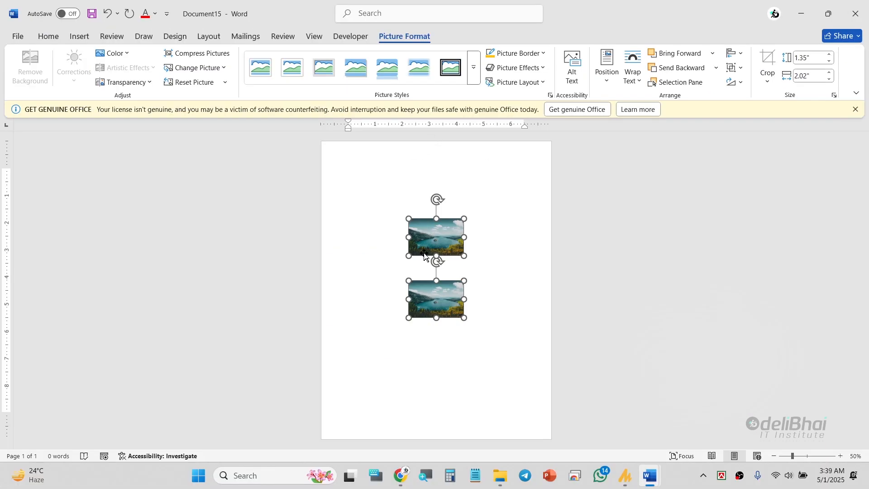
Step: Group the two horizontally centred pictures into a single object
left_click(740, 55)
left_click(447, 226)
right_click(446, 233)
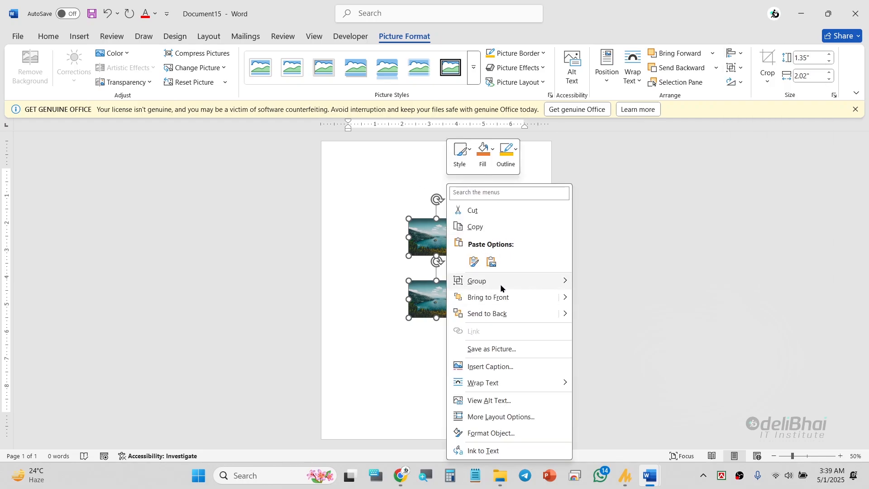
mouse_move(500, 284)
left_click(674, 358)
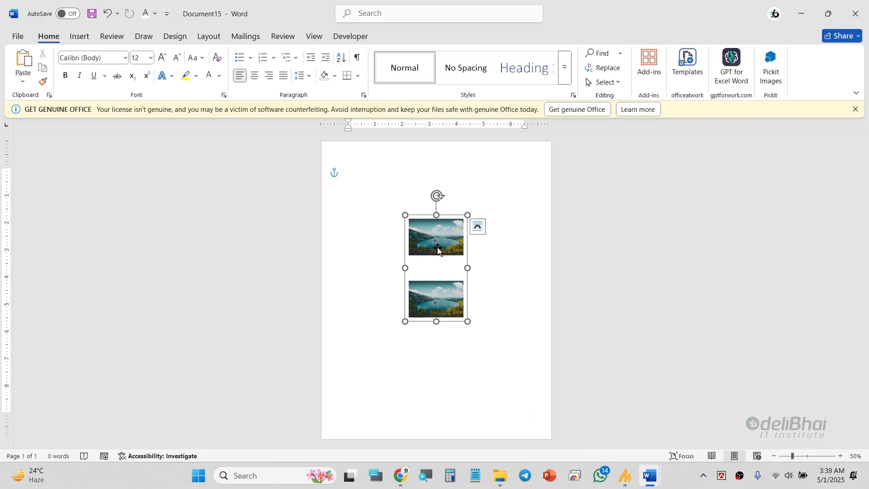
Step: Centre the picture group vertically on the page with Align Middle, and deselect it
left_click(736, 54)
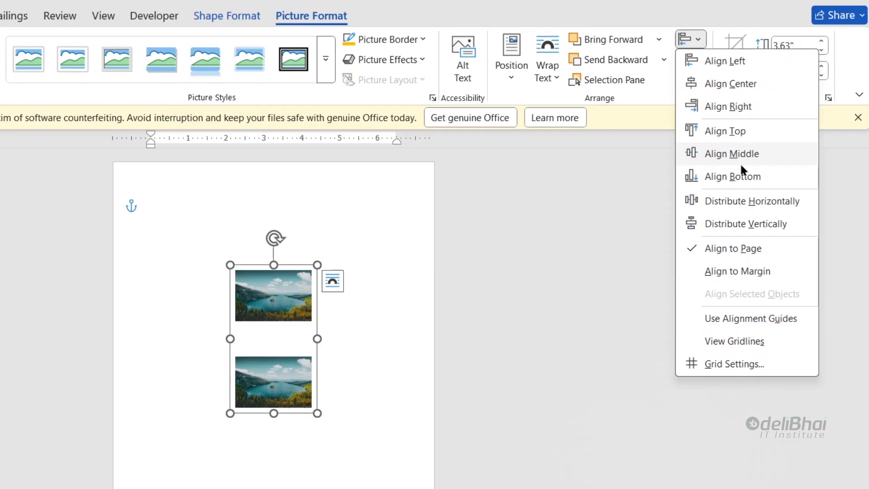
left_click(771, 136)
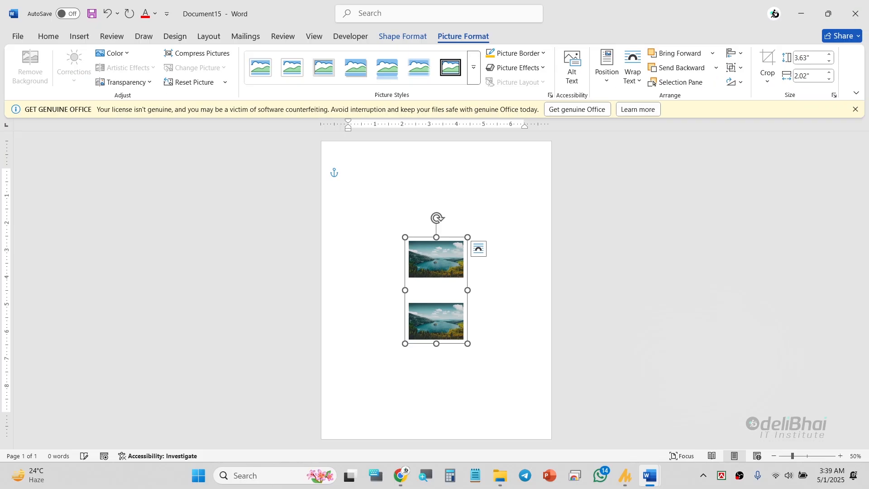
key("Escape")
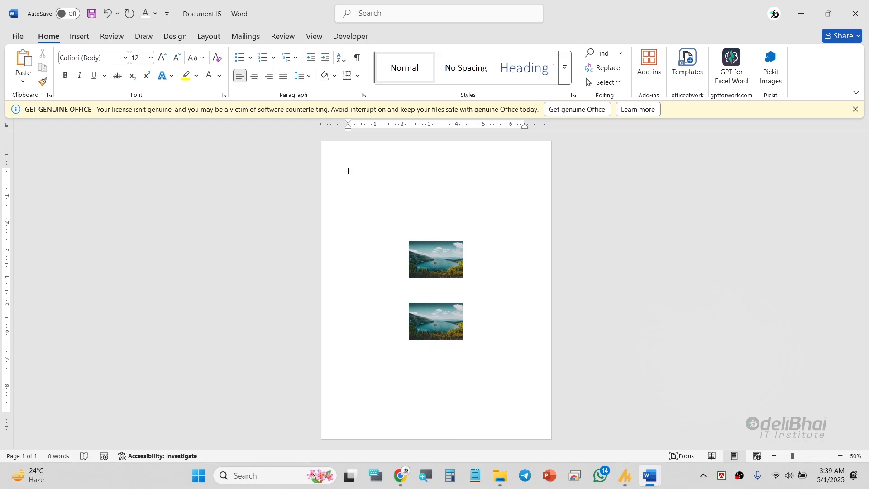
Step: Ungroup the two pictures in the middle of the page
left_click(431, 259)
right_click(433, 260)
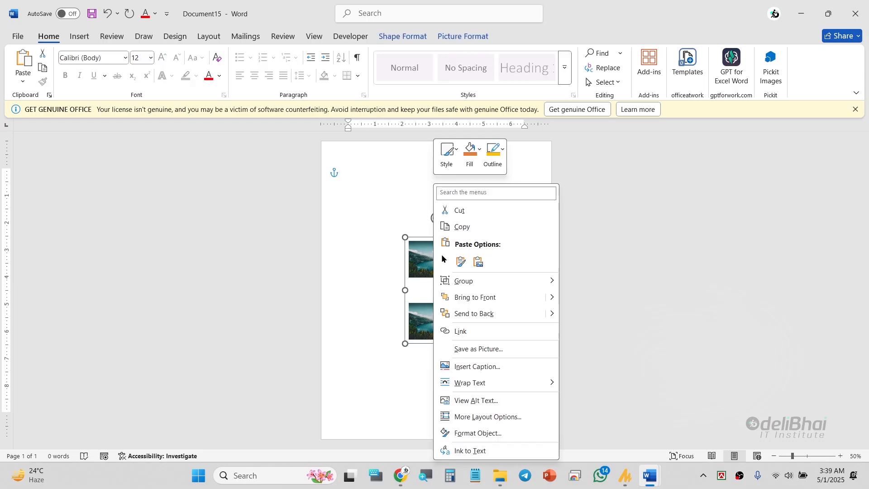
mouse_move(487, 280)
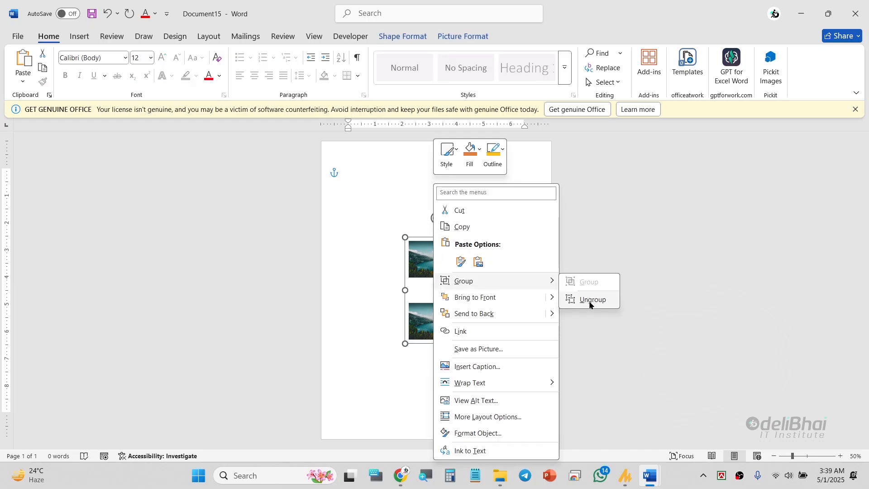
left_click(591, 298)
Step: Apply Align Middle relative to the page to both ungrouped pictures
left_click(412, 38)
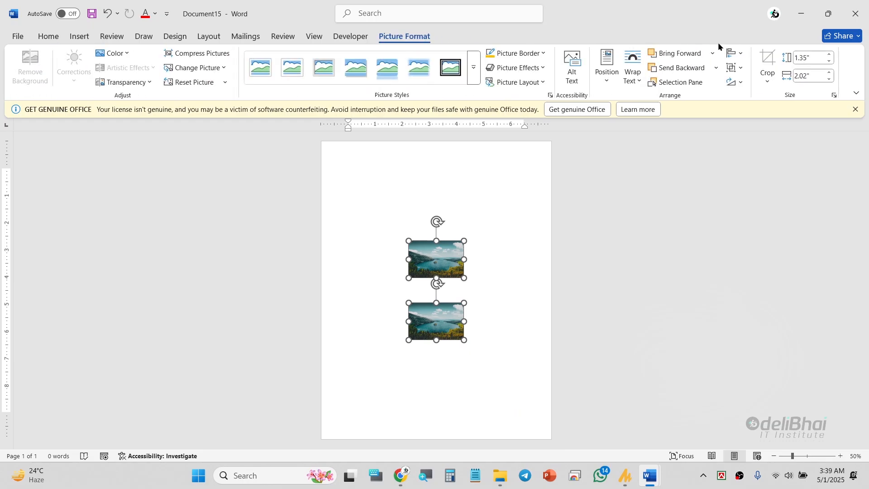
left_click(740, 53)
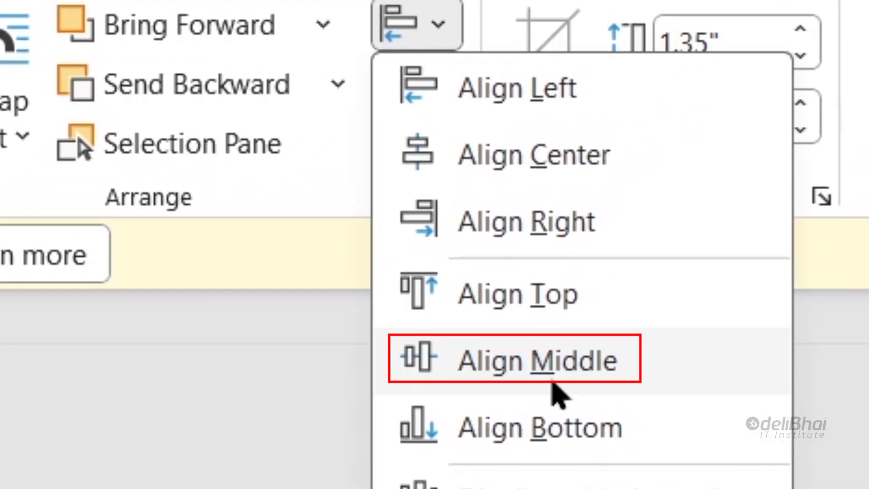
left_click(553, 382)
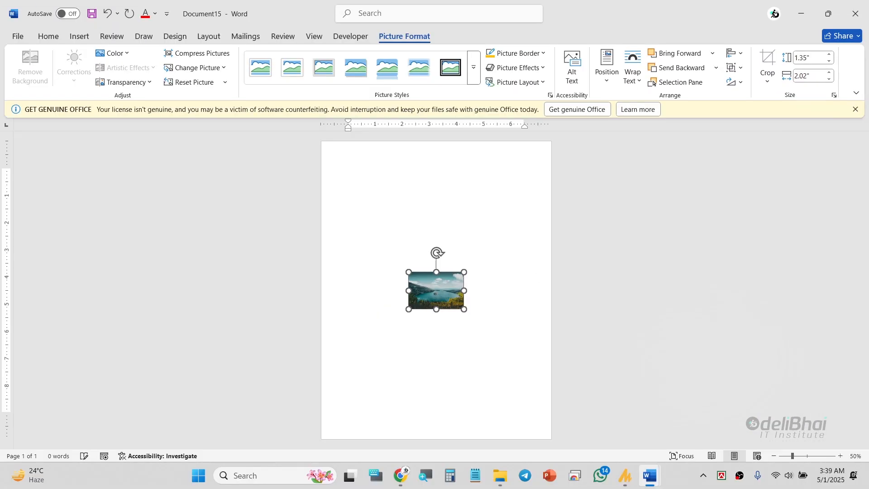
Step: Move the front picture straight up to sit just above the other one, and open the alignment options for the lower picture
left_click(423, 337)
left_click_drag(426, 302, 426, 264)
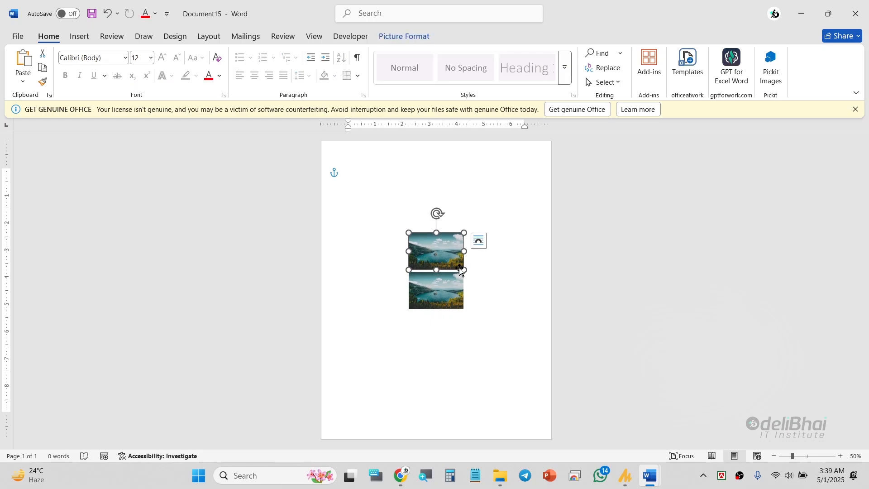
left_click(462, 296)
left_click(423, 36)
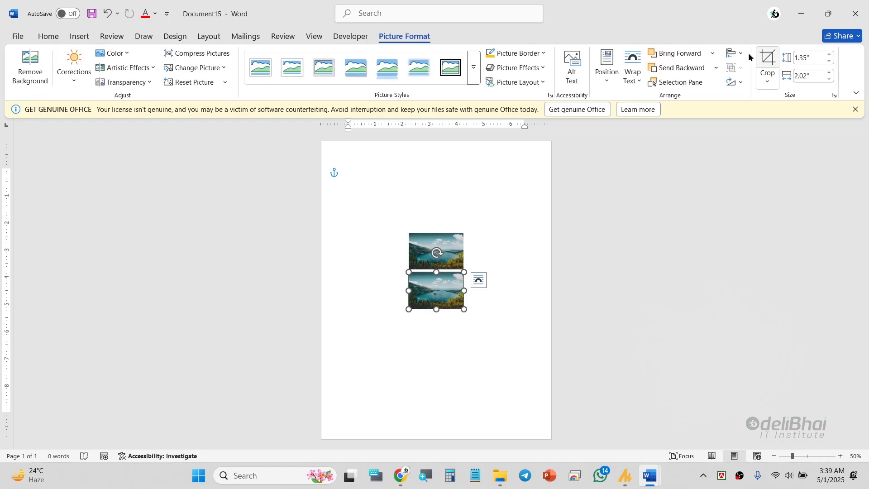
left_click(732, 55)
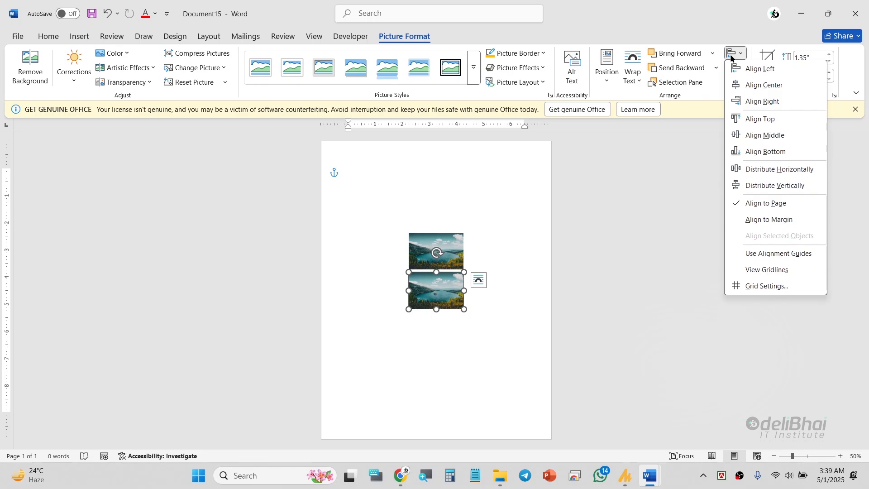